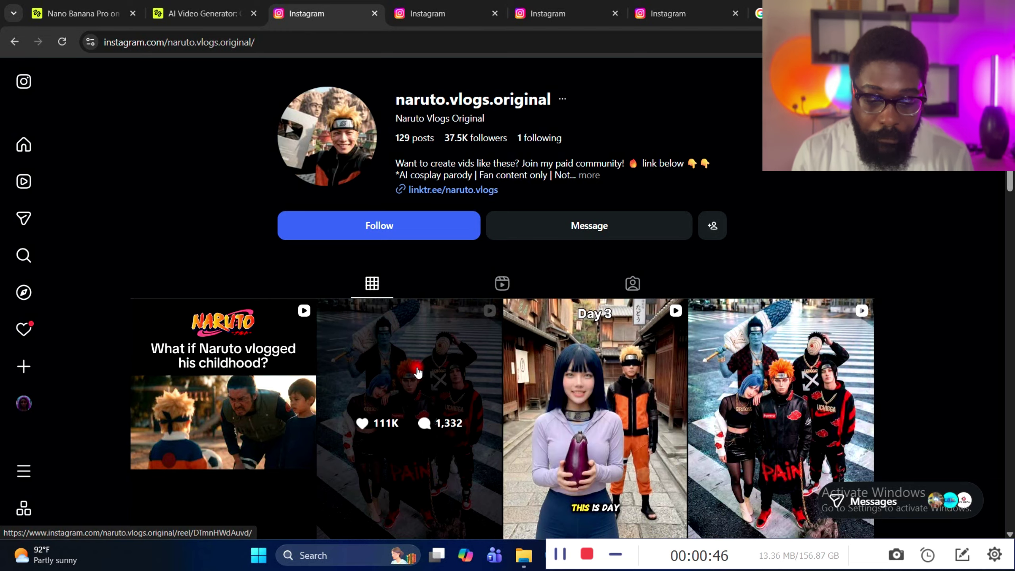
Play the Akatsuki reel, second post on the naruto.vlogs.original Instagram profile, and return to the profile
scroll(425, 383, "down", 1)
left_click(425, 383)
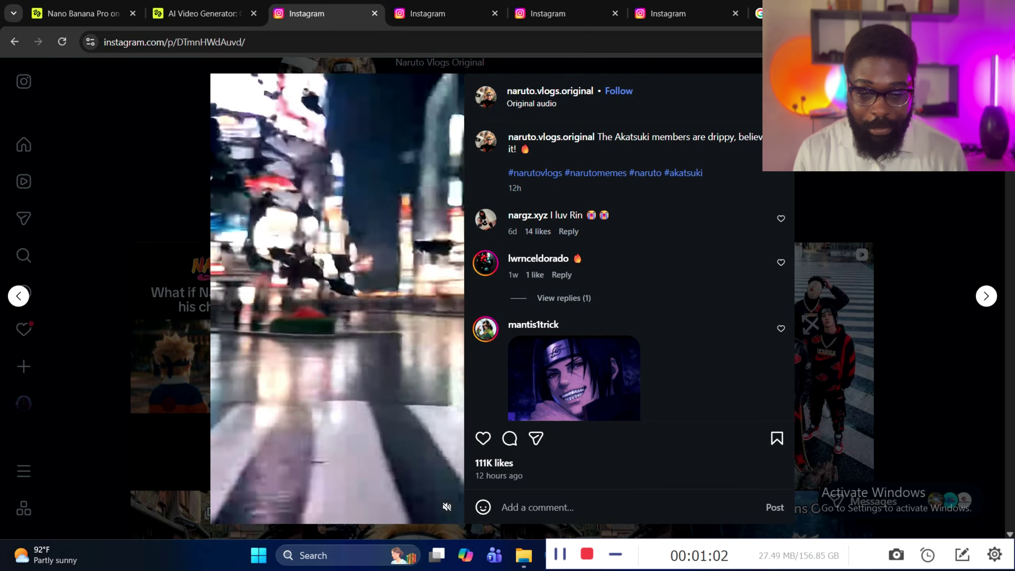
key("Escape")
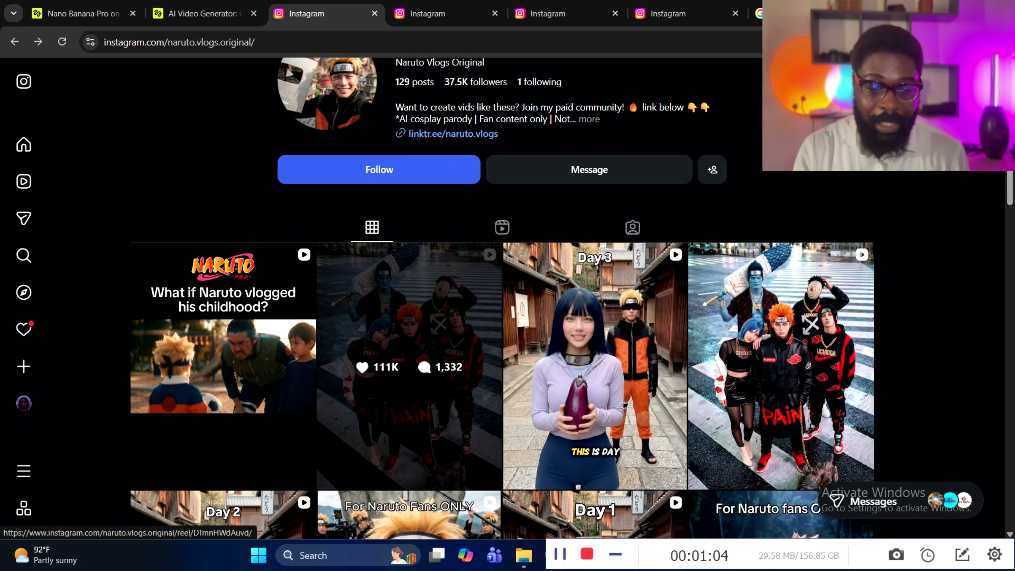
scroll(409, 360, "up", 1)
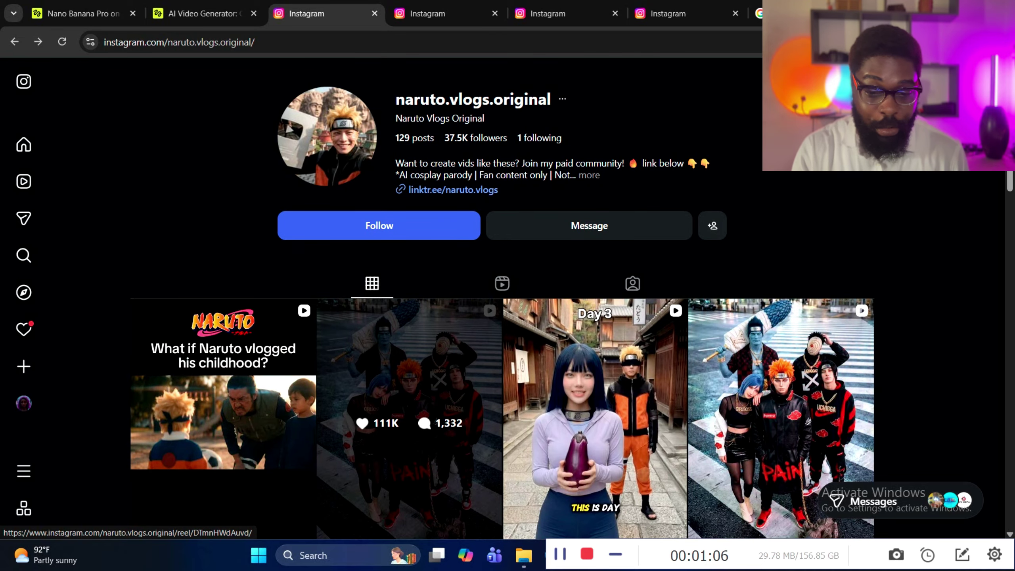
Switch to the polaropposite.ai Instagram profile and look through its reels and their view counts
left_click(441, 15)
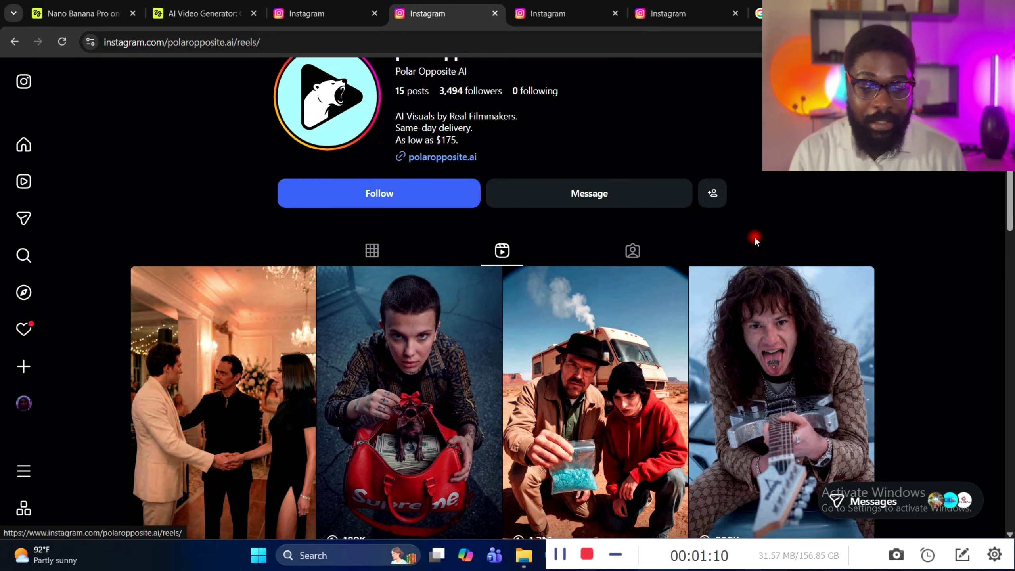
scroll(754, 238, "down", 3)
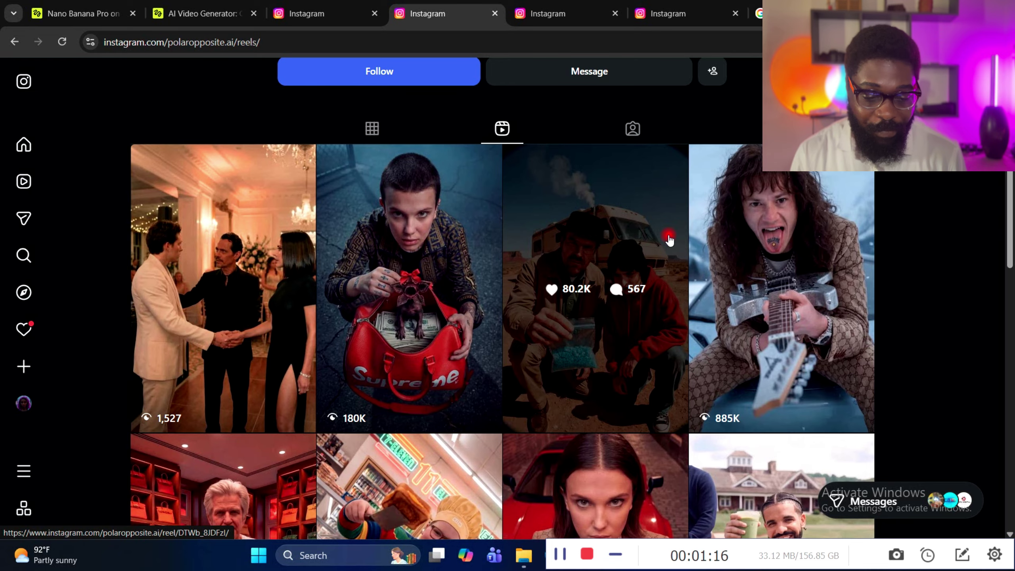
scroll(630, 240, "down", 2)
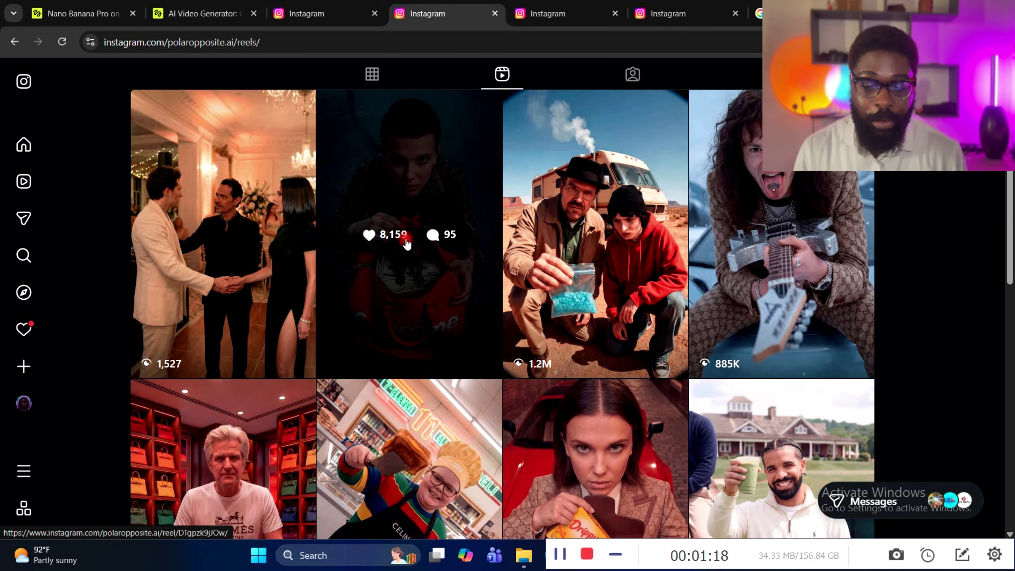
scroll(579, 248, "down", 2)
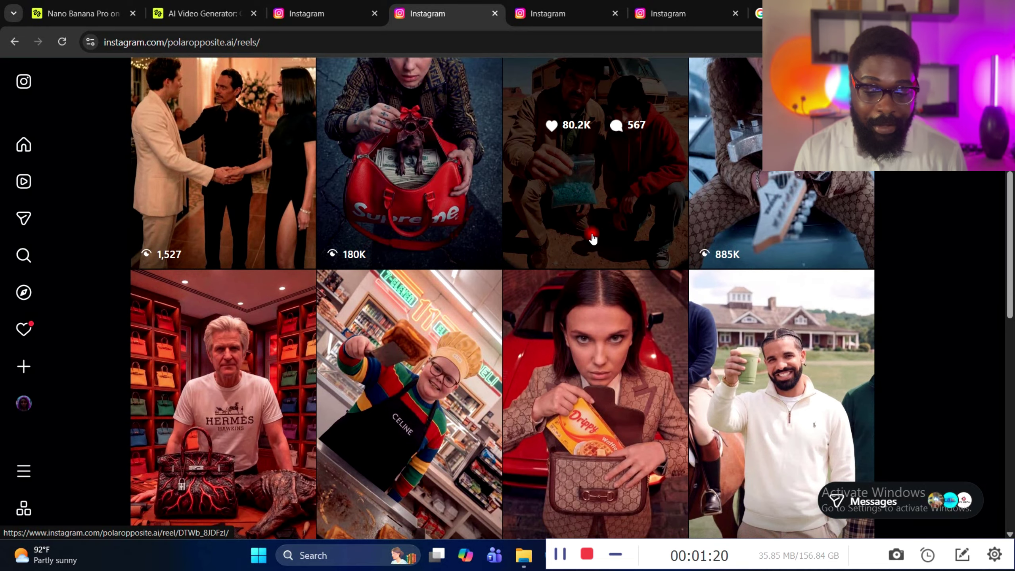
scroll(709, 284, "down", 3)
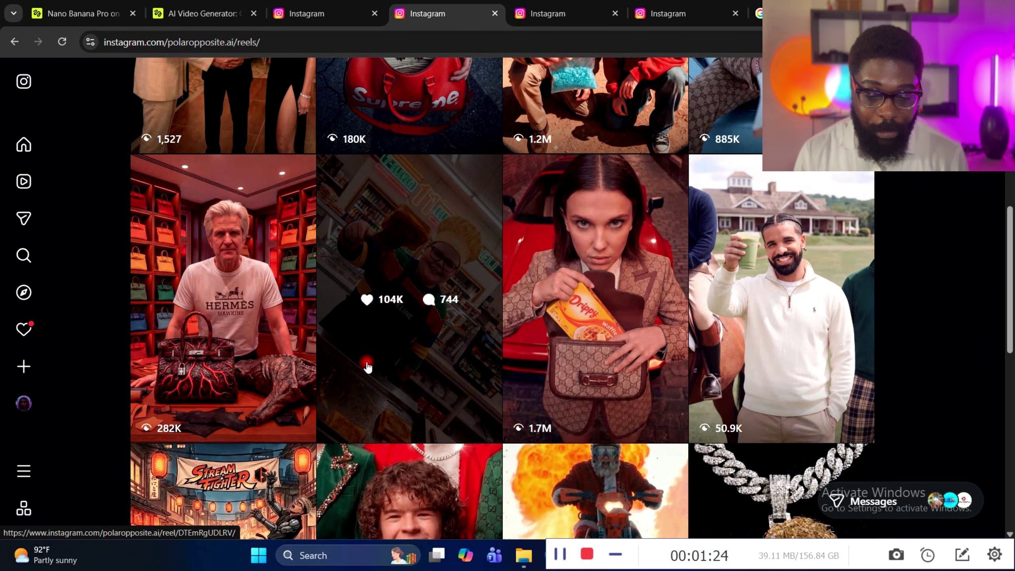
scroll(226, 385, "down", 2)
scroll(227, 385, "down", 4)
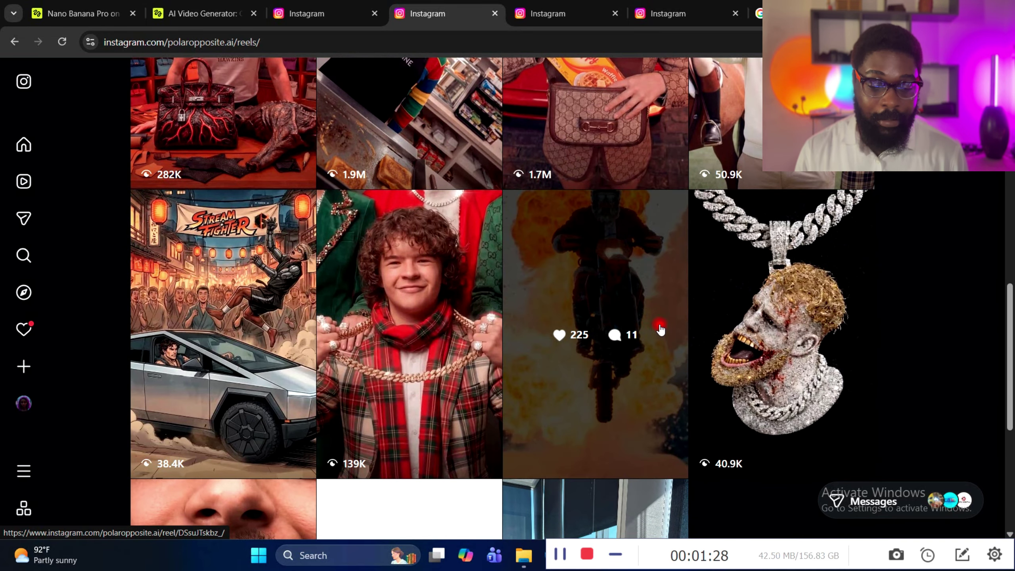
scroll(661, 329, "up", 8)
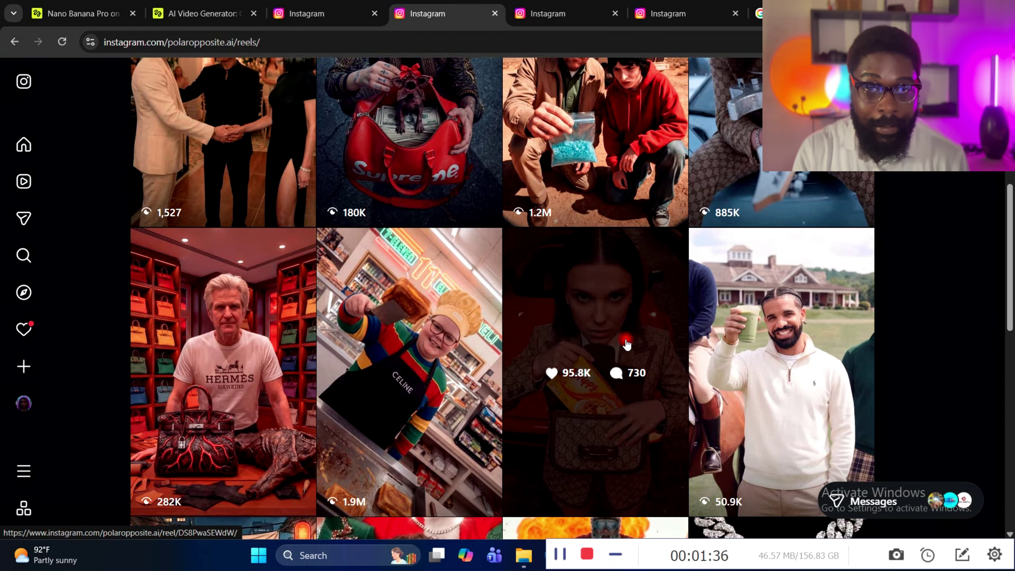
Play the STRANGER THINGS PART 2 reel on the polaropposite.ai profile and return to the profile header
left_click(626, 344)
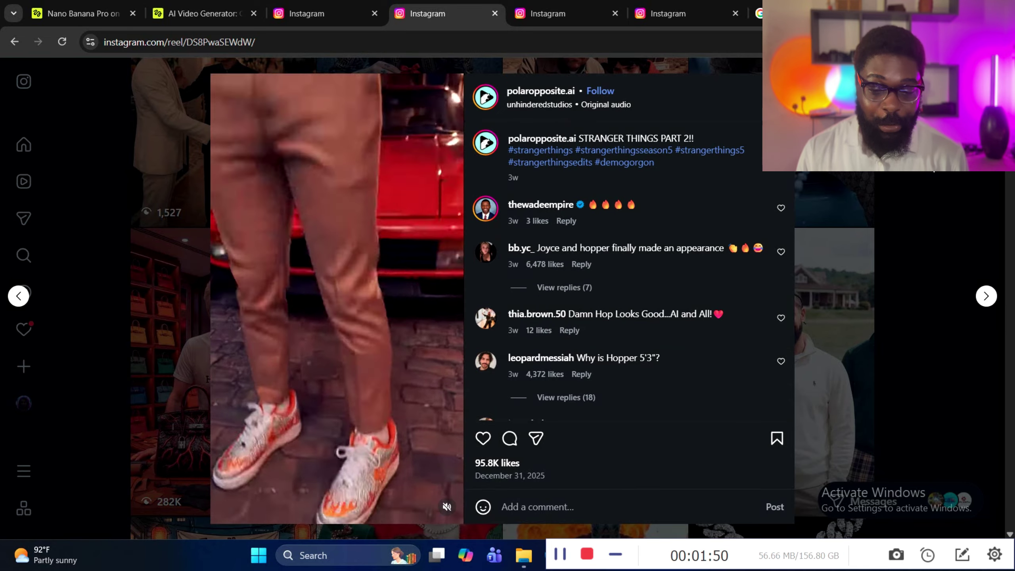
key("Escape")
scroll(711, 271, "up", 5)
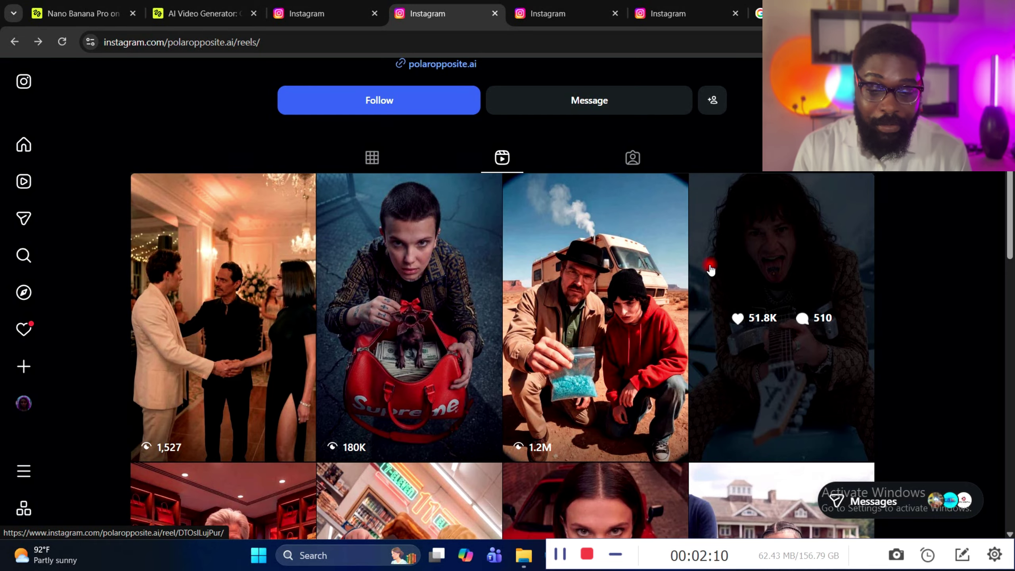
scroll(710, 268, "up", 3)
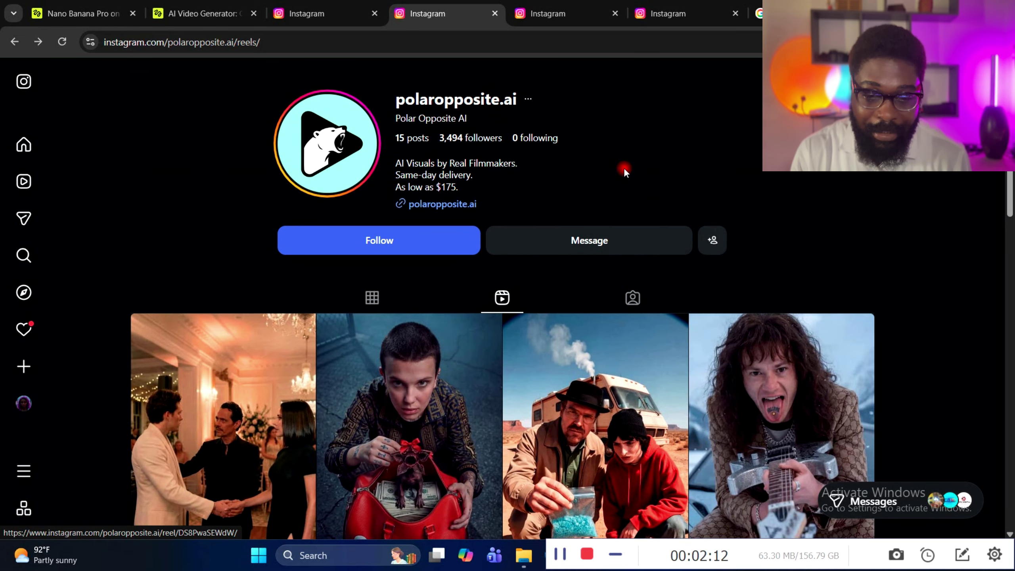
Look over Higgsfield's Nano Banana Pro image page, the Google results for the Stranger Things cast, and Higgsfield's video generator
left_click(52, 18)
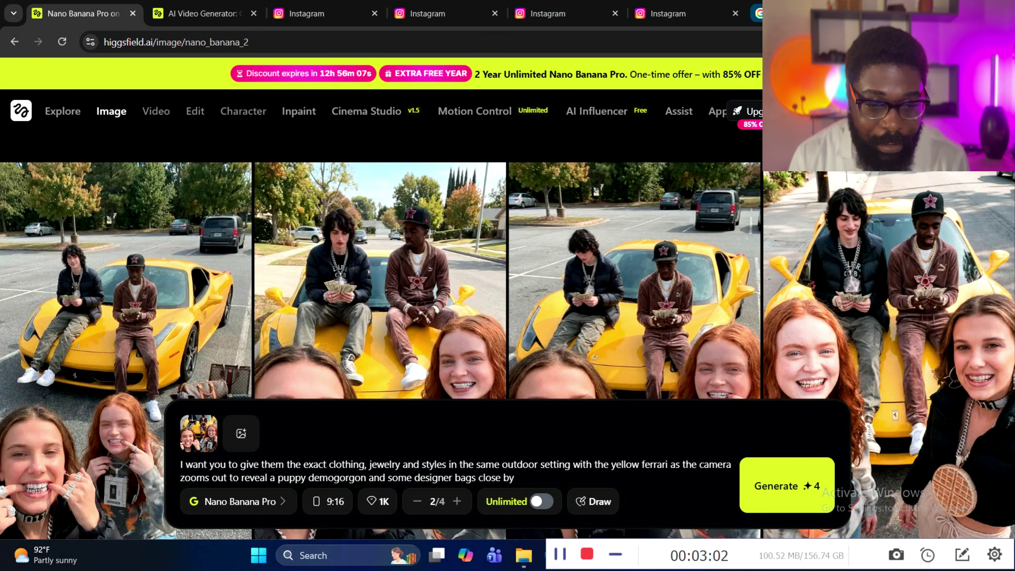
left_click(759, 14)
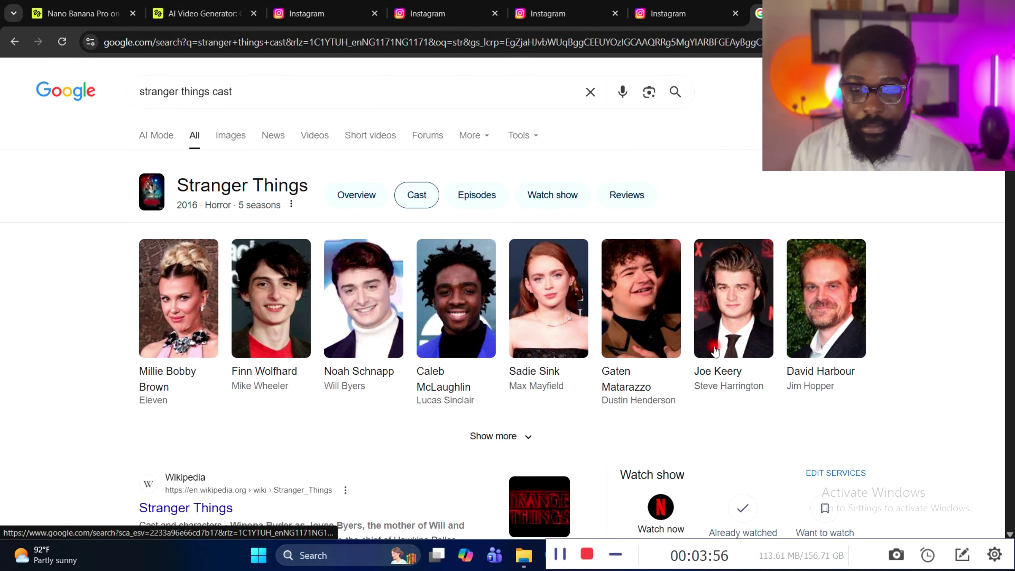
left_click(181, 8)
mouse_move(257, 107)
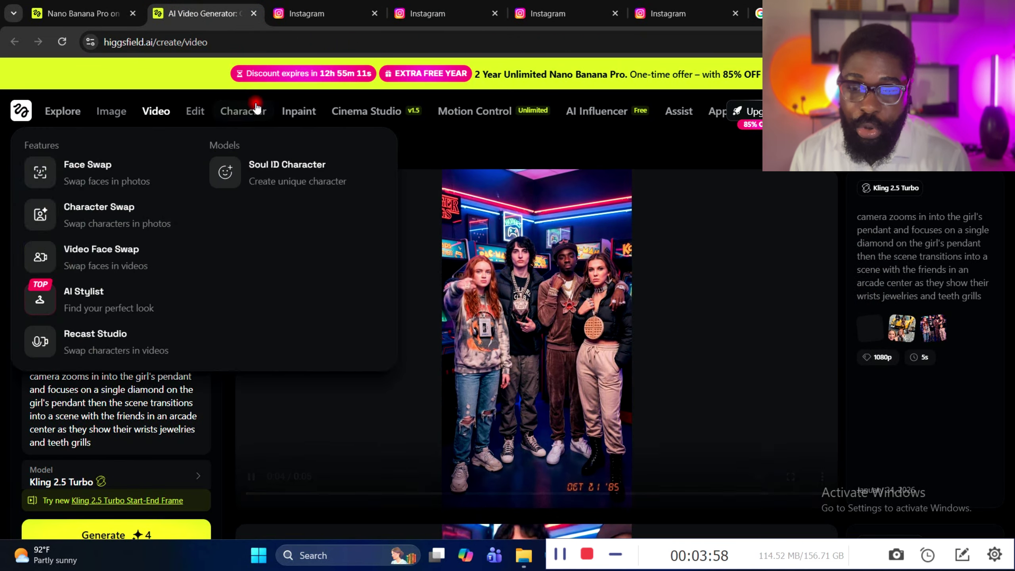
Return to the Nano Banana Pro image page and examine the generated photos of the friends with the yellow Ferrari
left_click(82, 13)
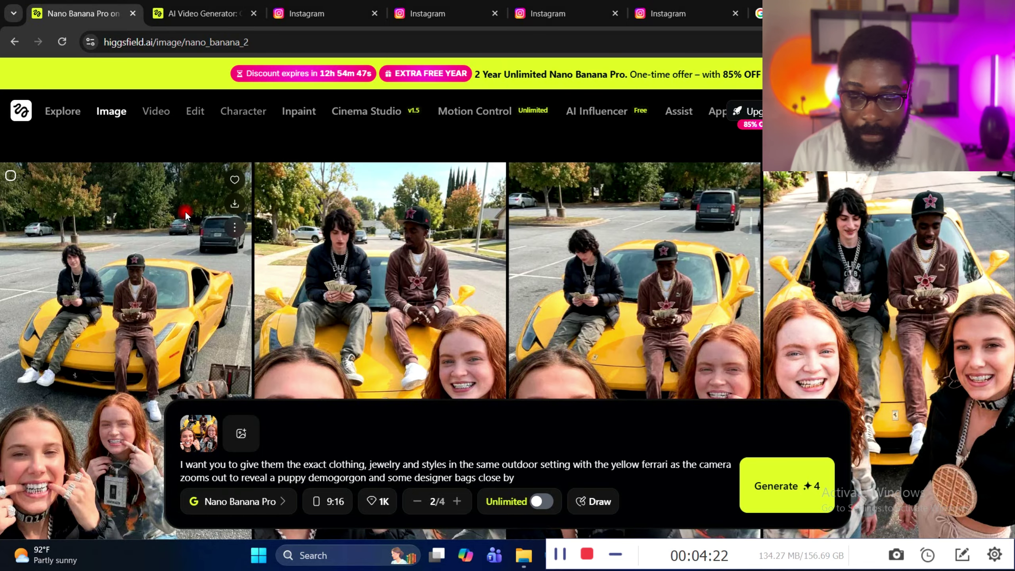
scroll(170, 295, "down", 2)
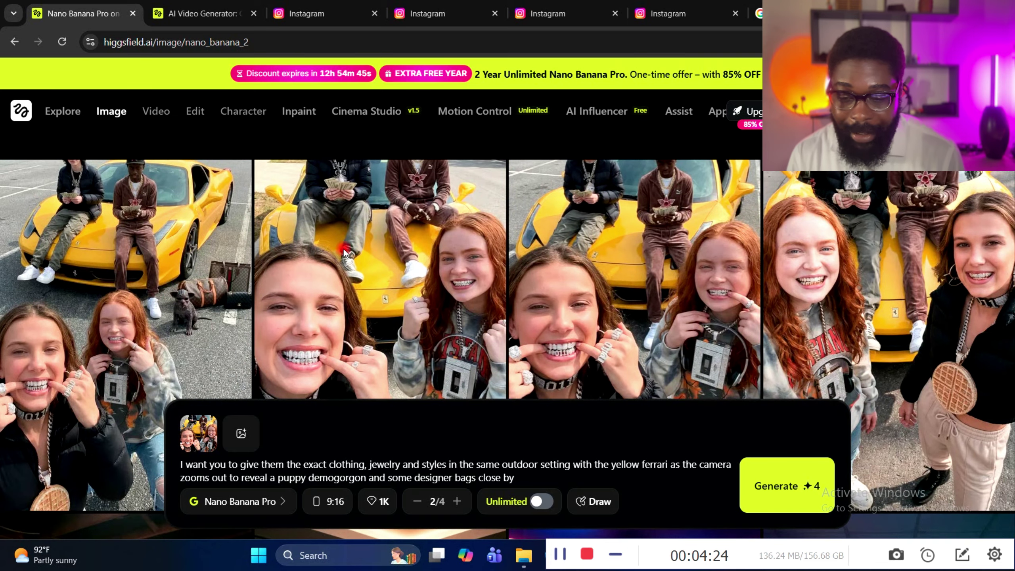
scroll(360, 264, "down", 5)
scroll(367, 271, "up", 4)
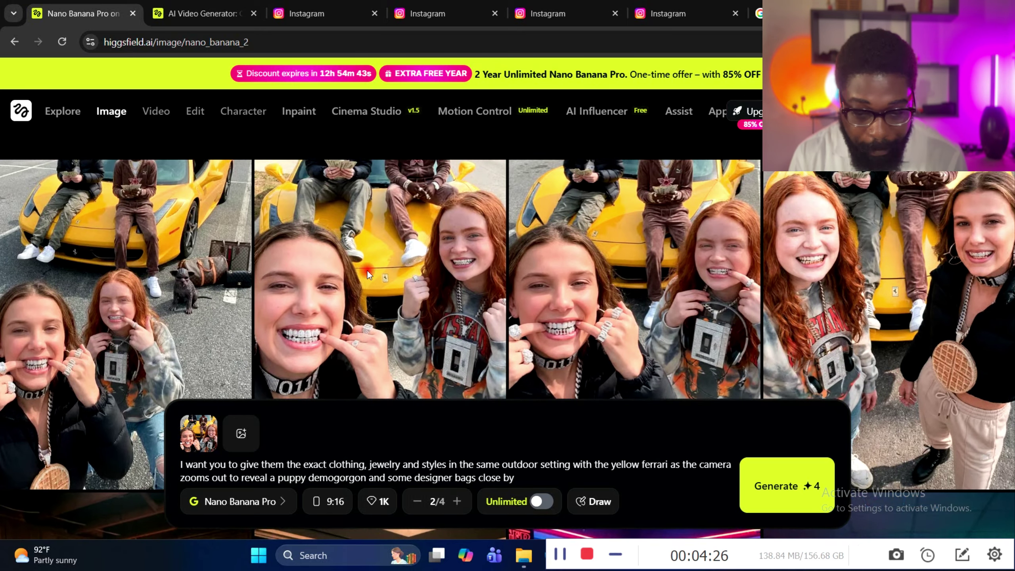
scroll(368, 271, "up", 1)
scroll(368, 271, "down", 4)
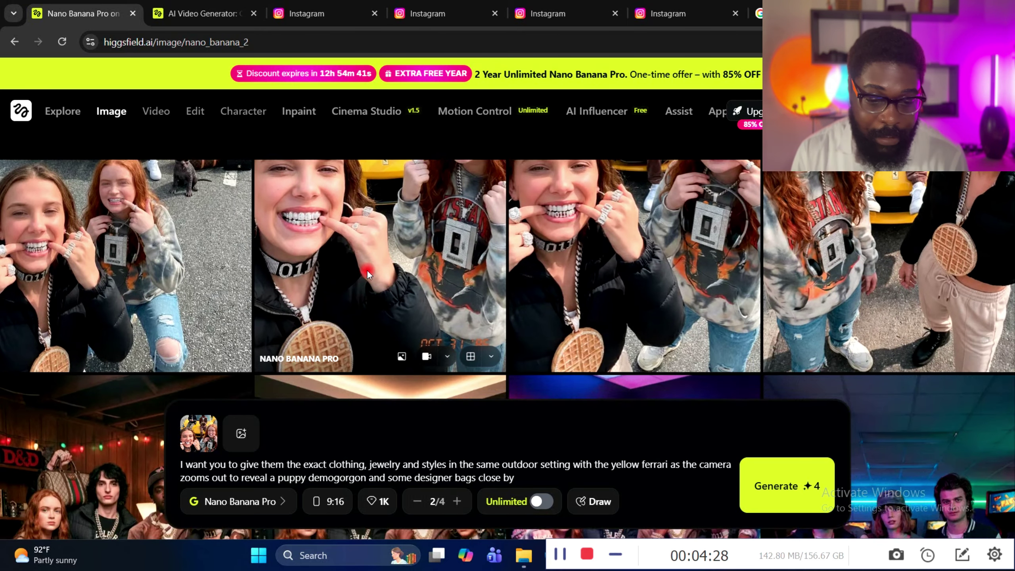
scroll(366, 270, "up", 3)
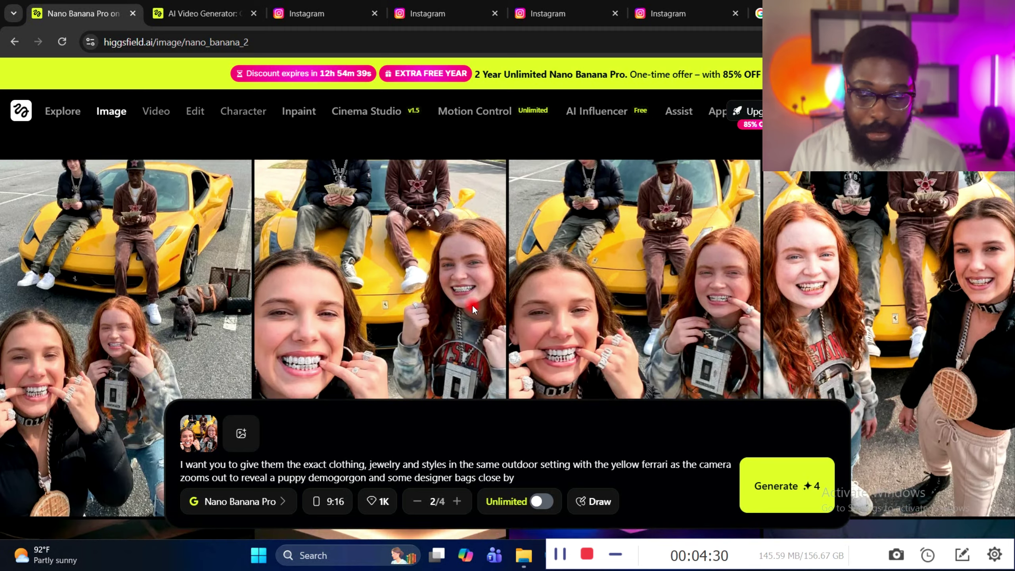
Remove the current reference image from the prompt and open the Stranger things folder in Downloads to choose new ones
left_click(215, 420)
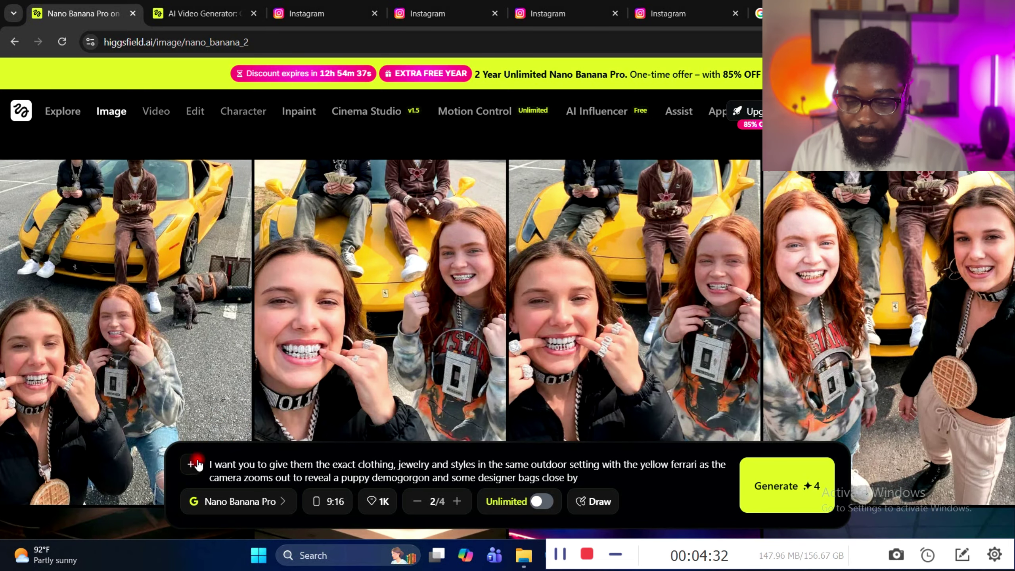
left_click(192, 465)
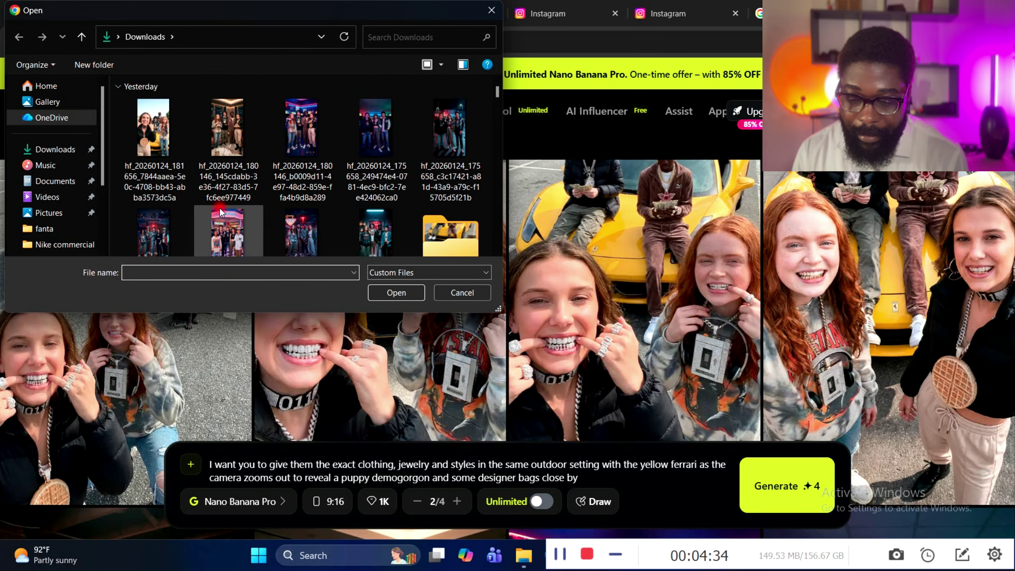
scroll(220, 212, "down", 3)
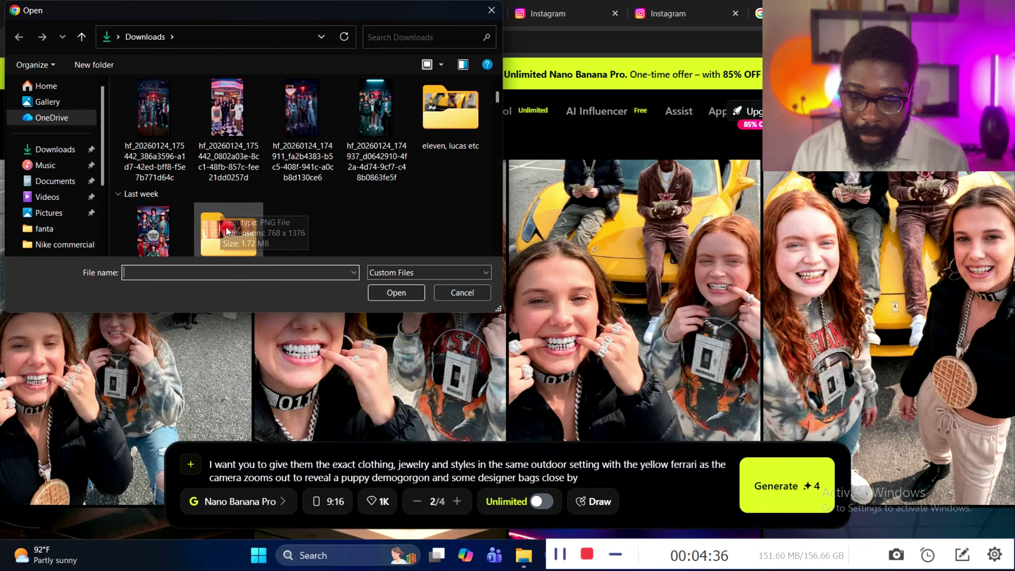
scroll(215, 228, "down", 2)
left_click(214, 220)
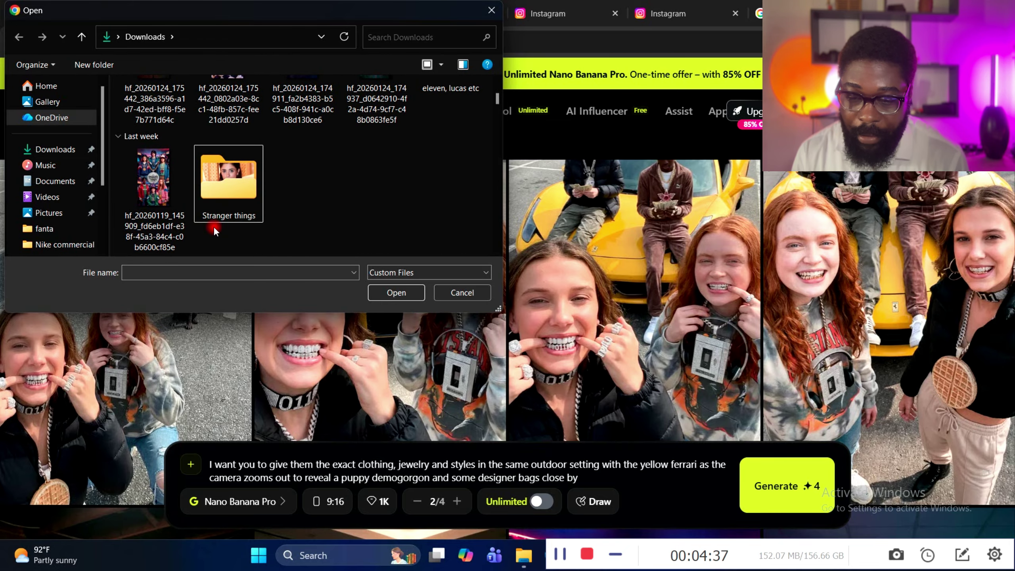
double_click(250, 176)
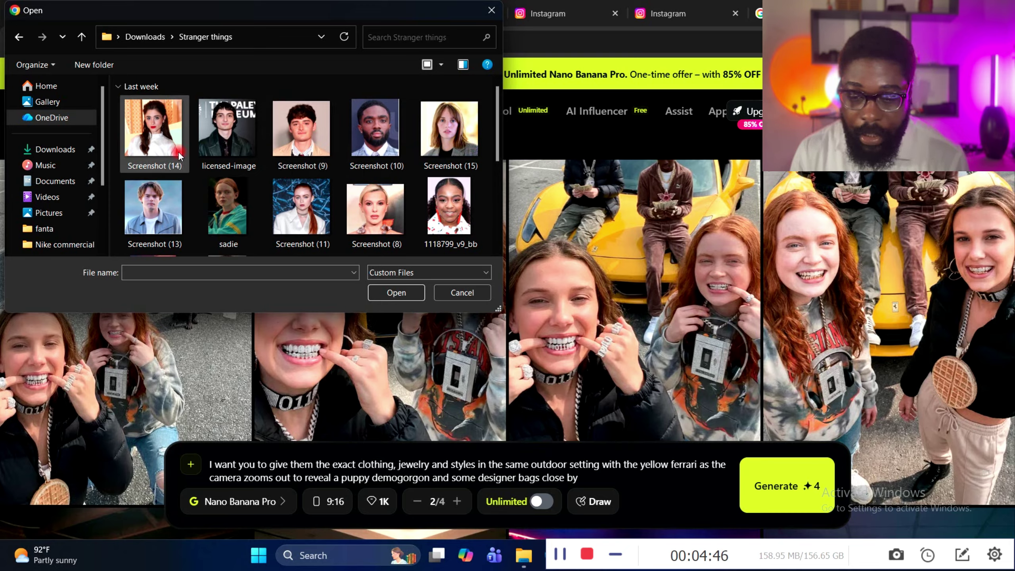
Upload the portraits Screenshot (10), Screenshot (8), sadie, licensed-image and Screenshot (9) as reference images
left_click(371, 134)
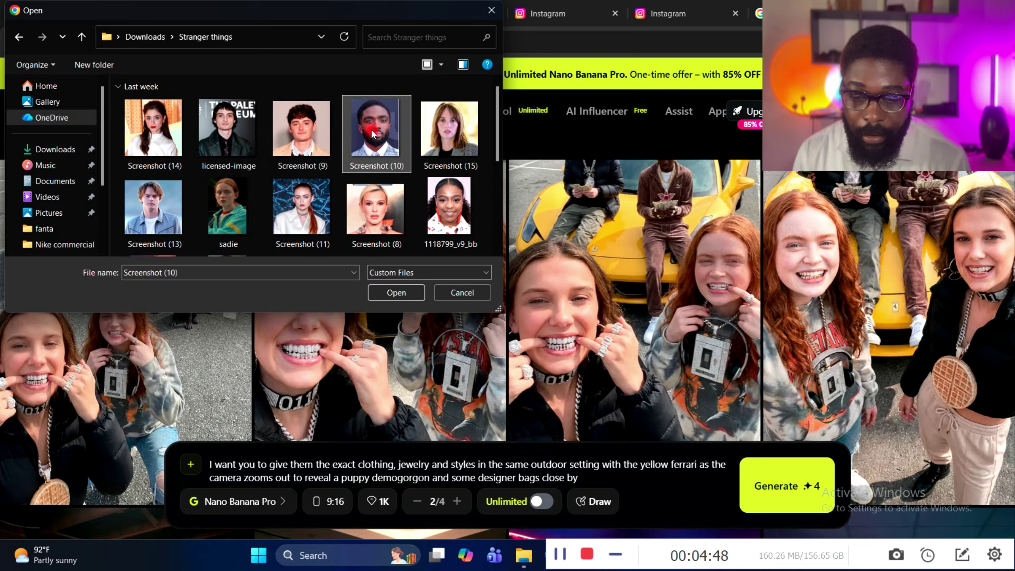
left_click(374, 201, "ctrl")
left_click(228, 206, "ctrl")
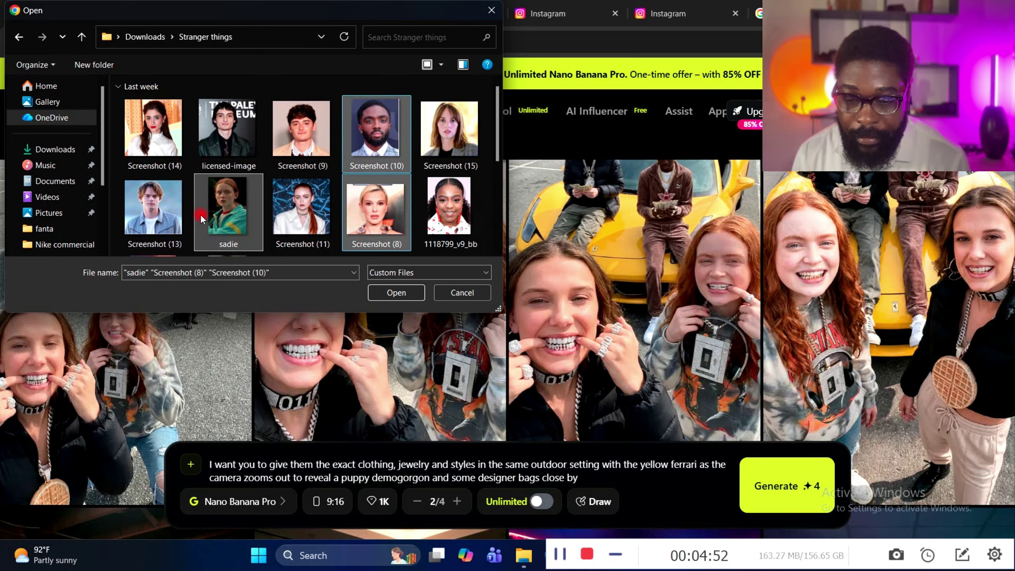
left_click(226, 132, "ctrl")
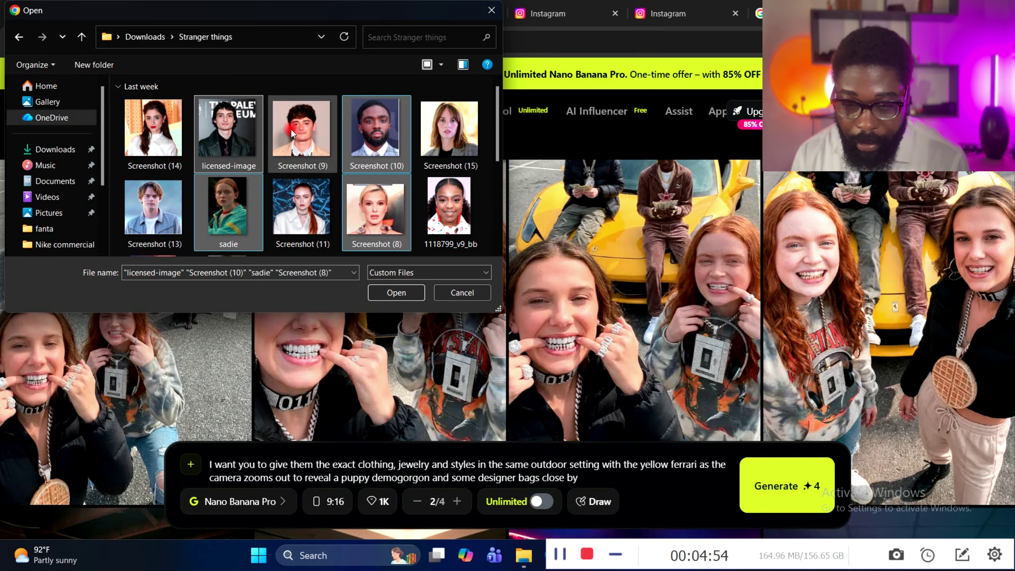
left_click(394, 293)
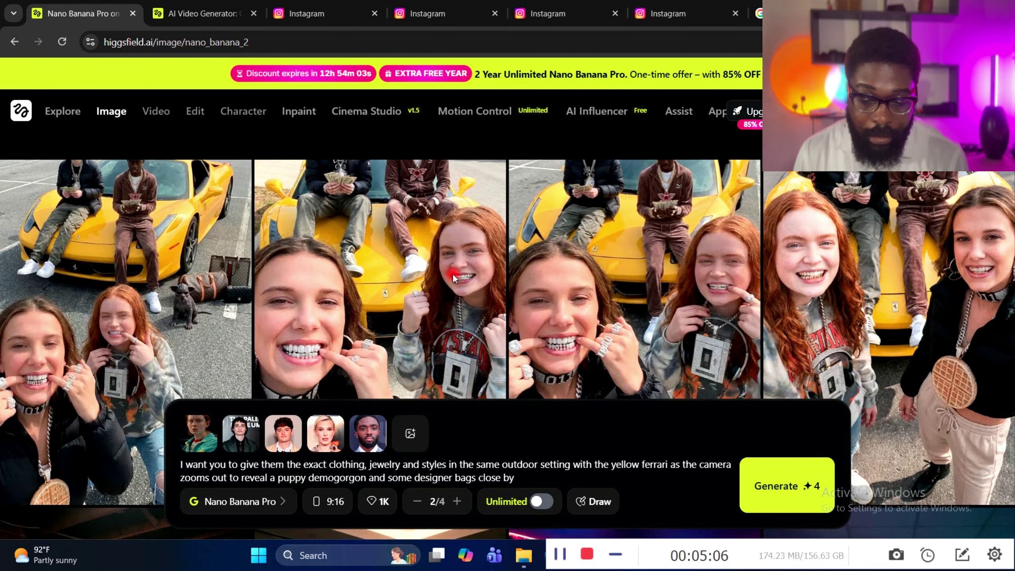
View the prompt and generation details of the second yellow Ferrari image, and close the detail view
scroll(397, 284, "down", 2)
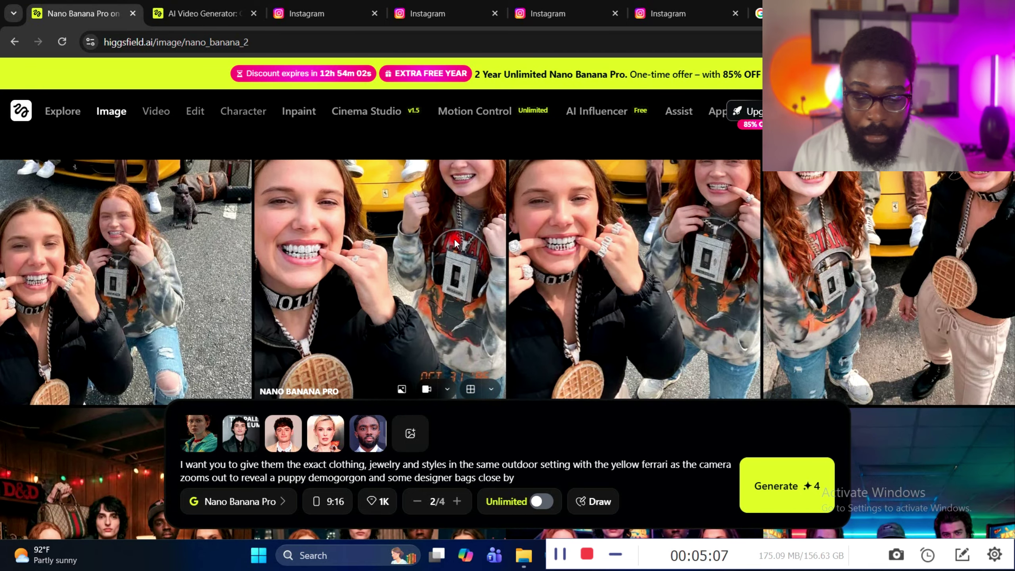
left_click(398, 296)
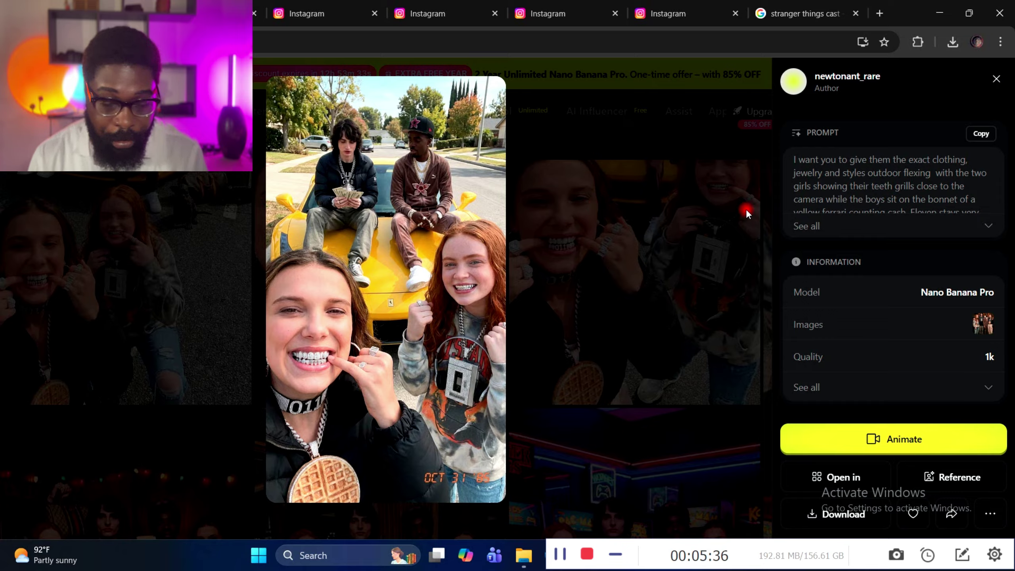
left_click(997, 82)
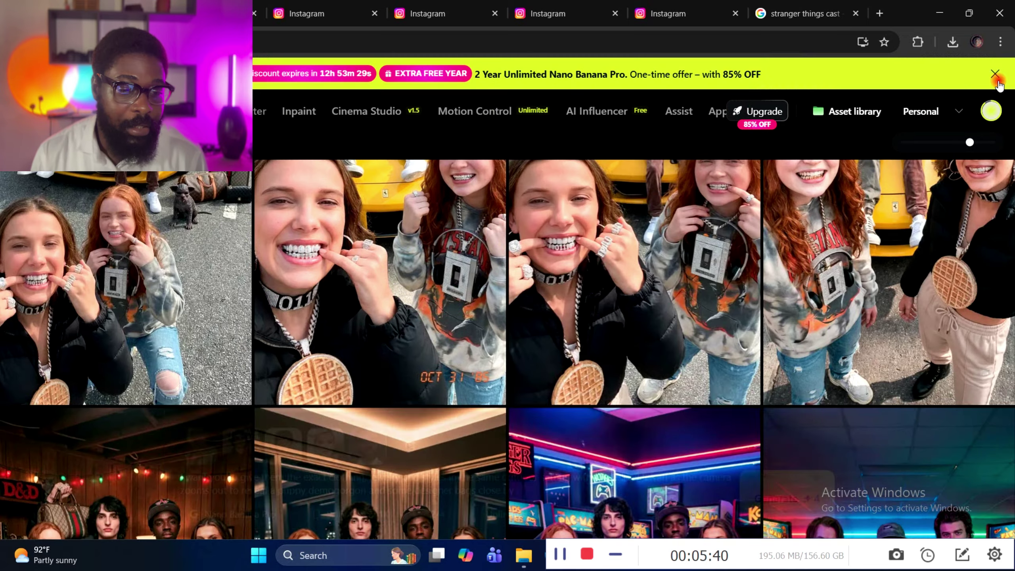
Remove all five reference portraits from the image prompt
scroll(575, 384, "down", 5)
scroll(576, 384, "down", 5)
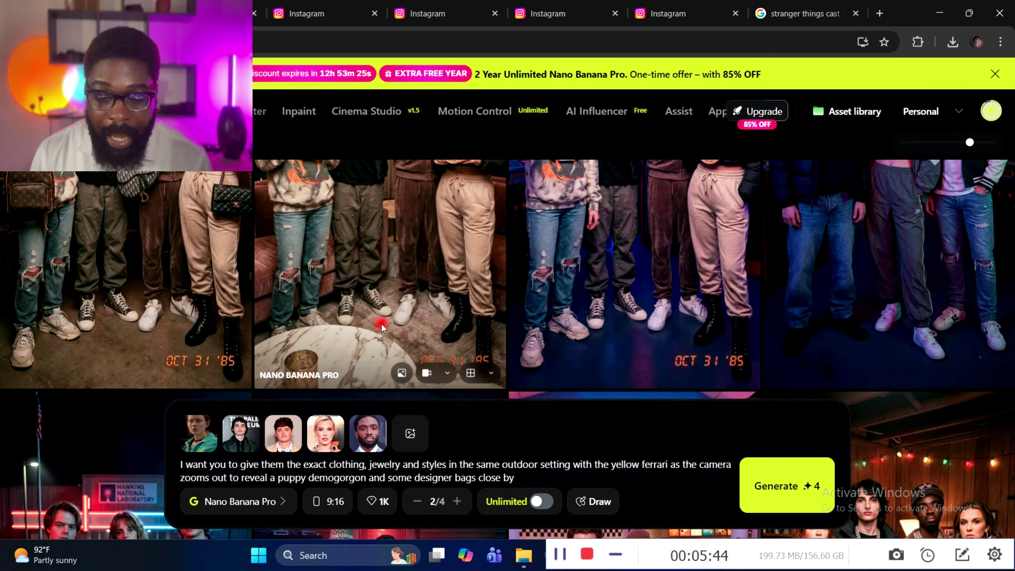
scroll(400, 277, "down", 10)
scroll(411, 260, "up", 15)
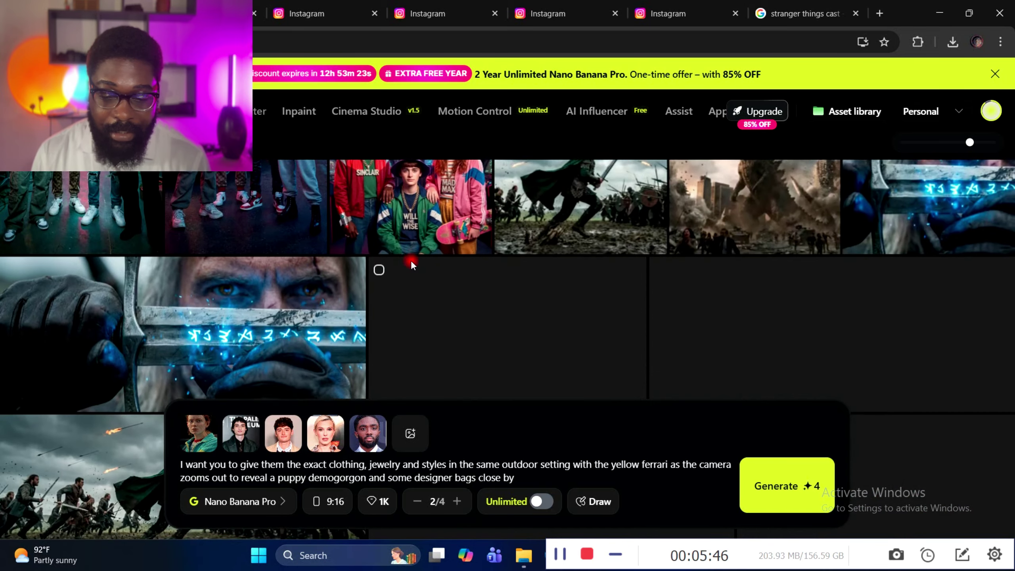
scroll(511, 266, "up", 10)
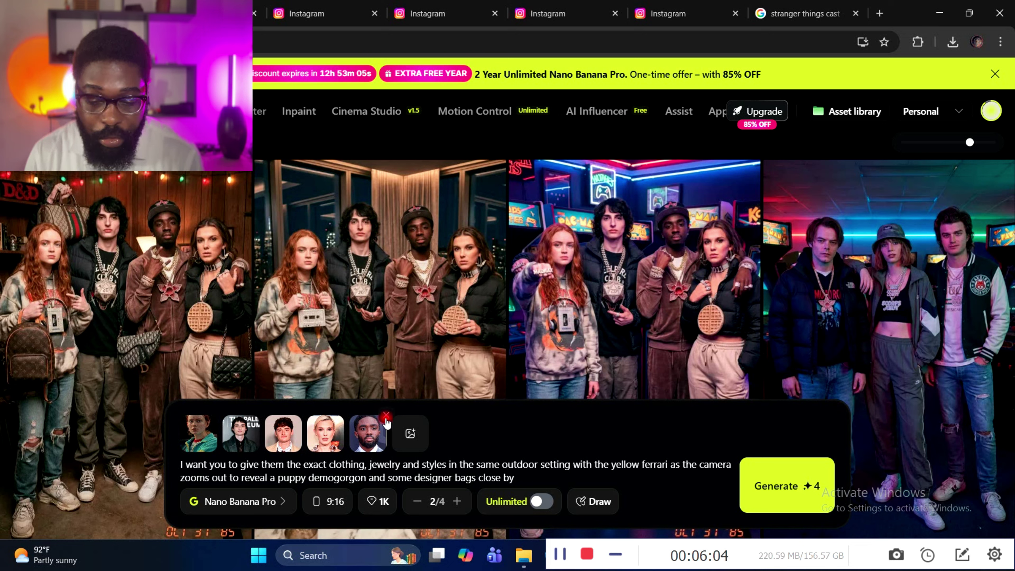
left_click(386, 418)
left_click(344, 416)
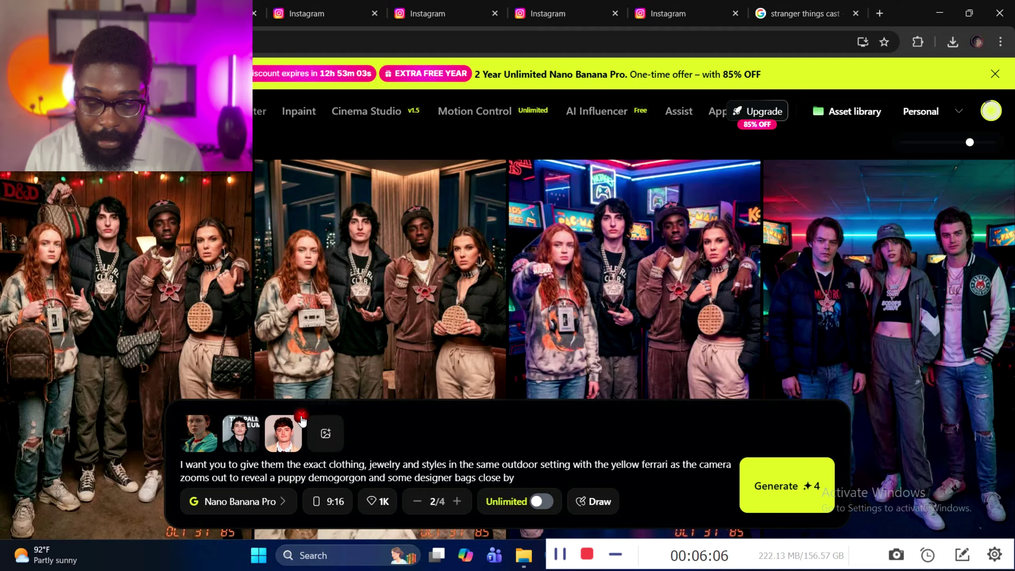
left_click(301, 417)
left_click(257, 417)
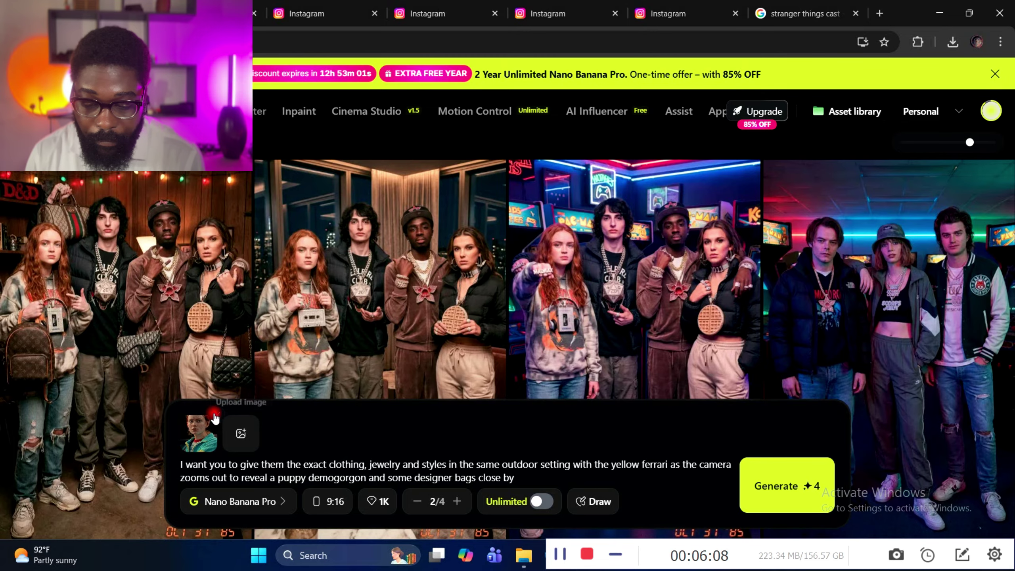
left_click(215, 416)
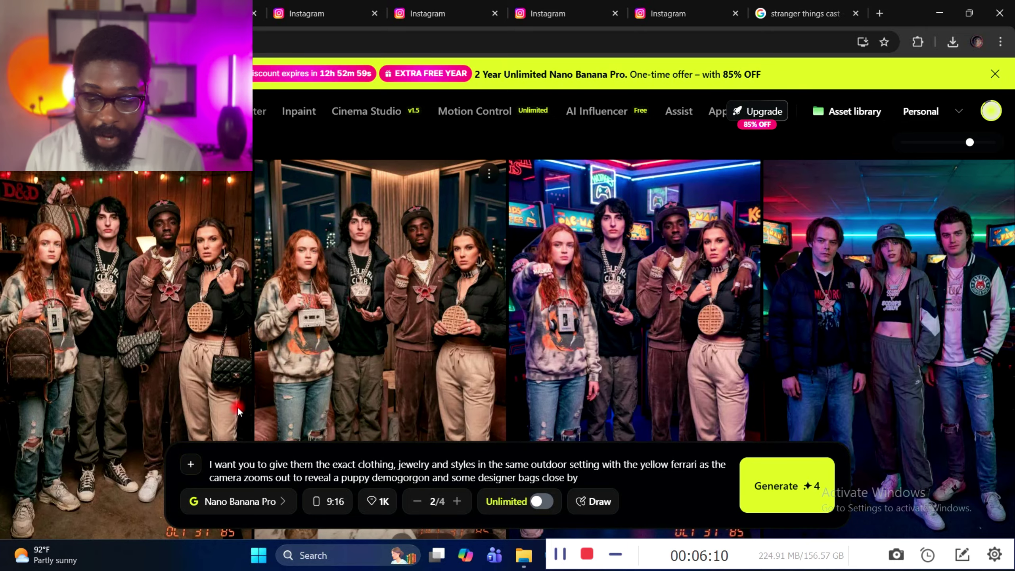
Upload the group image hf_20260124_180146_145cdabb-3e36-4f27-83d5-7fc6ee977449 from the Downloads folder as the new reference image
left_click(193, 463)
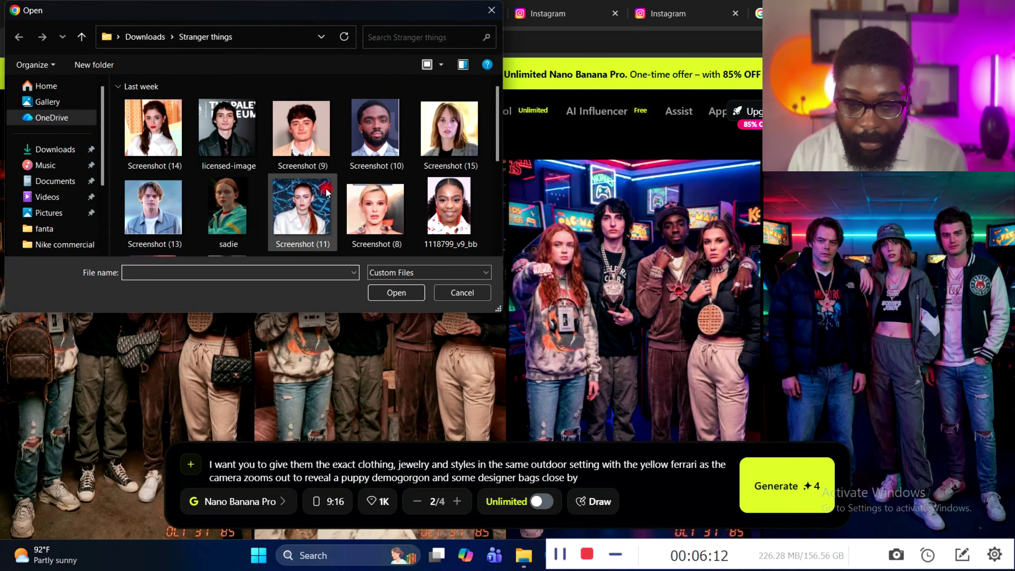
left_click(82, 36)
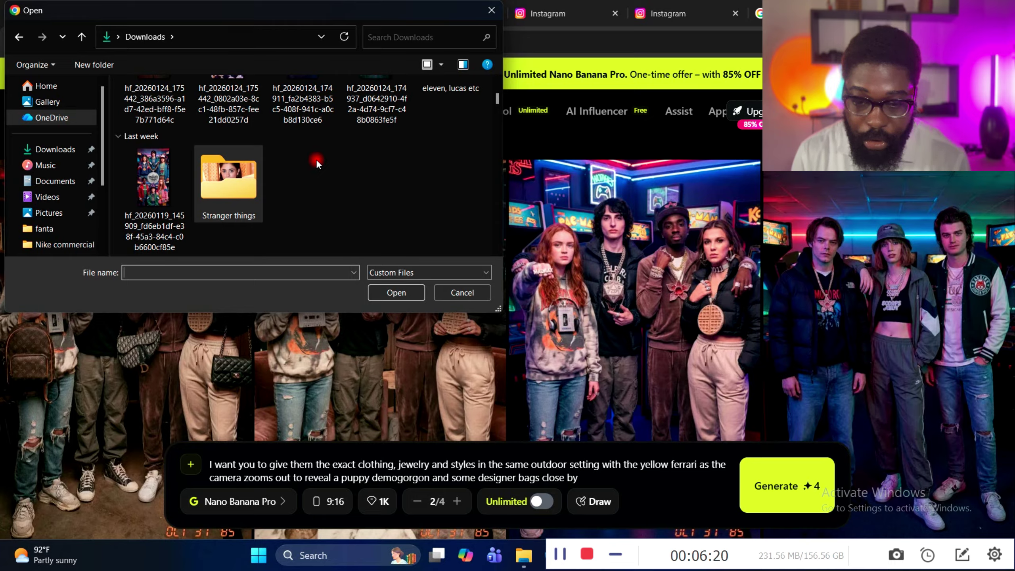
scroll(316, 159, "up", 3)
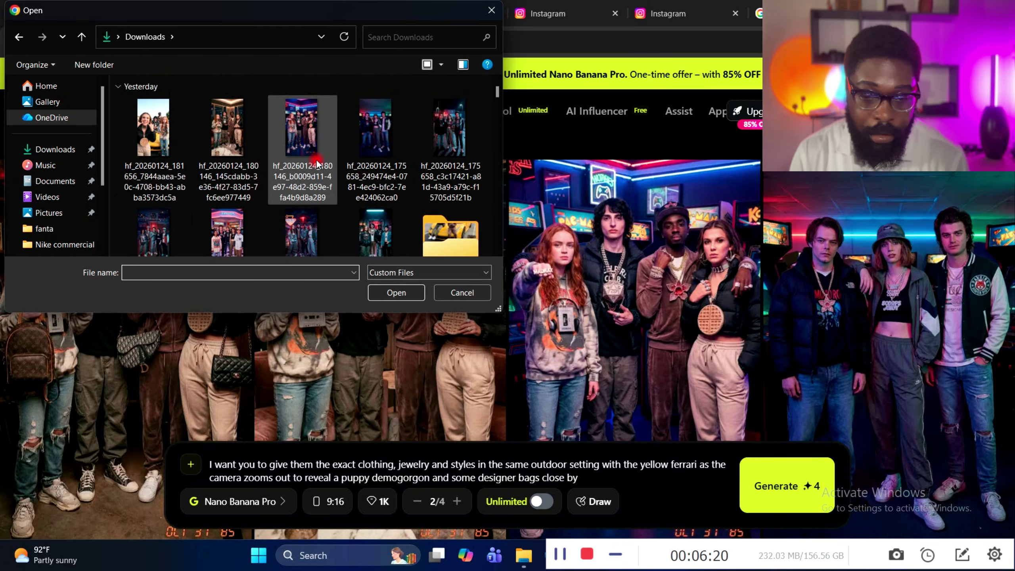
left_click(235, 141)
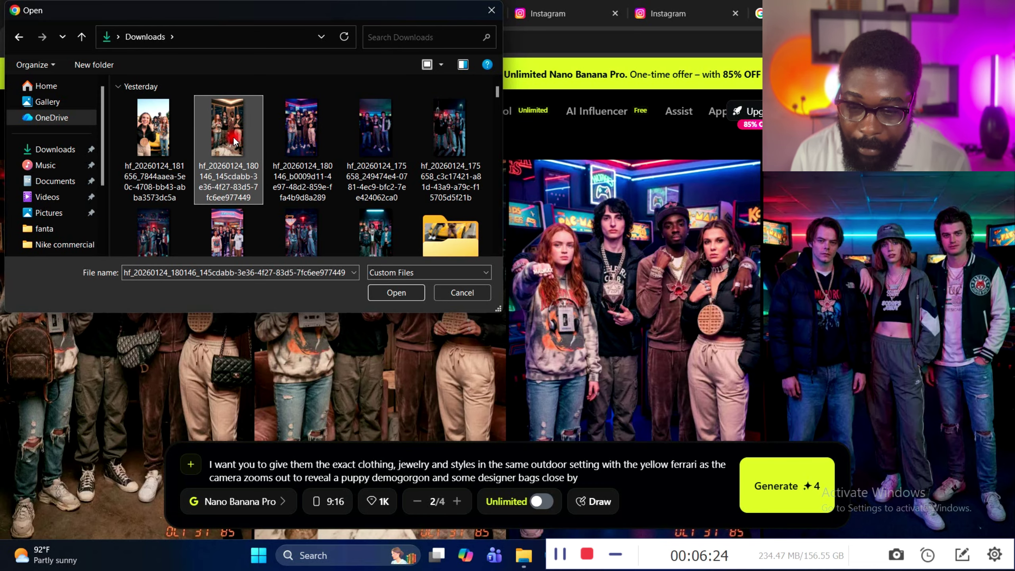
left_click(391, 294)
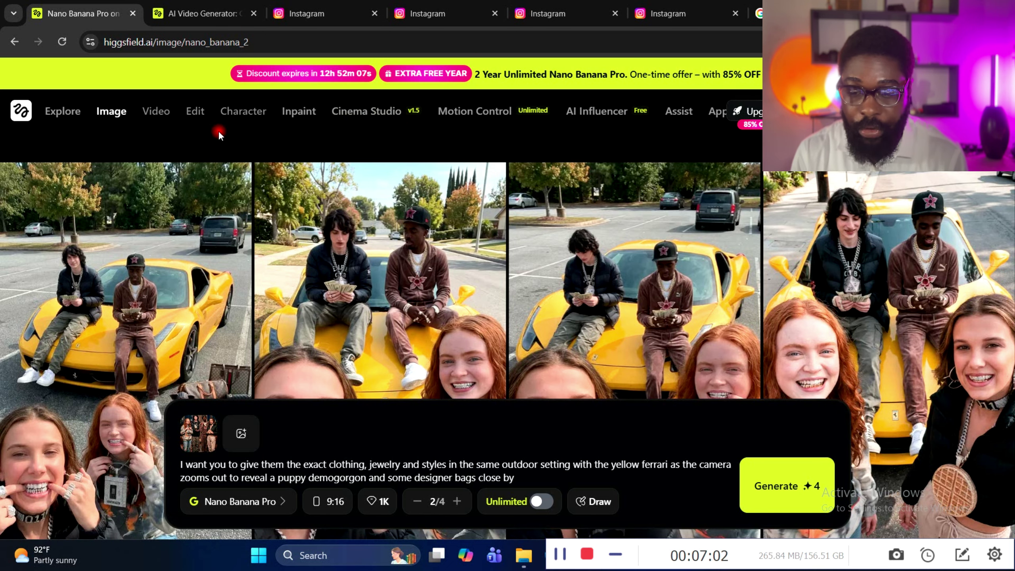
Switch to the AI video generator page and remove the yellow Ferrari image used as the start frame
mouse_move(164, 120)
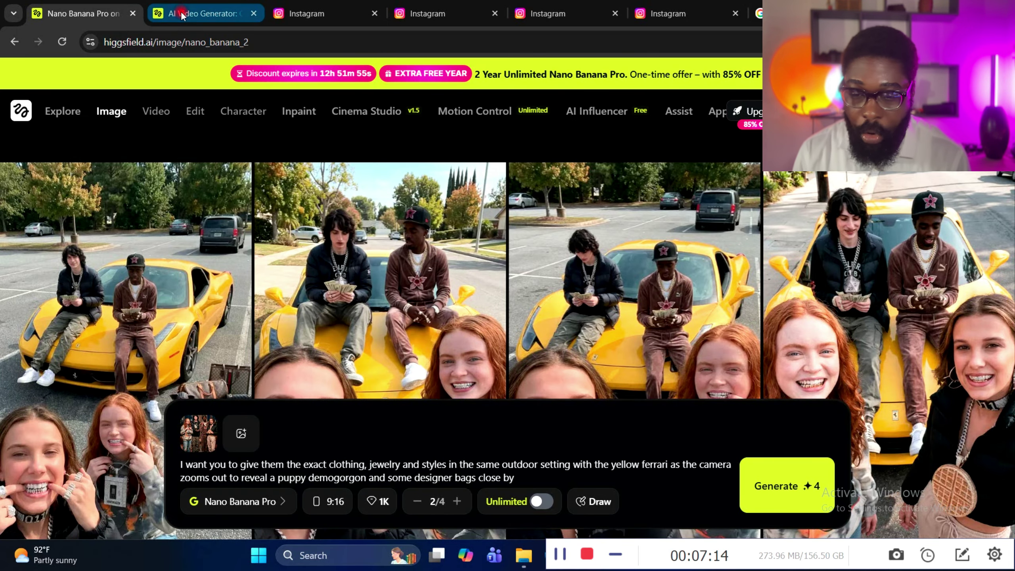
left_click(196, 12)
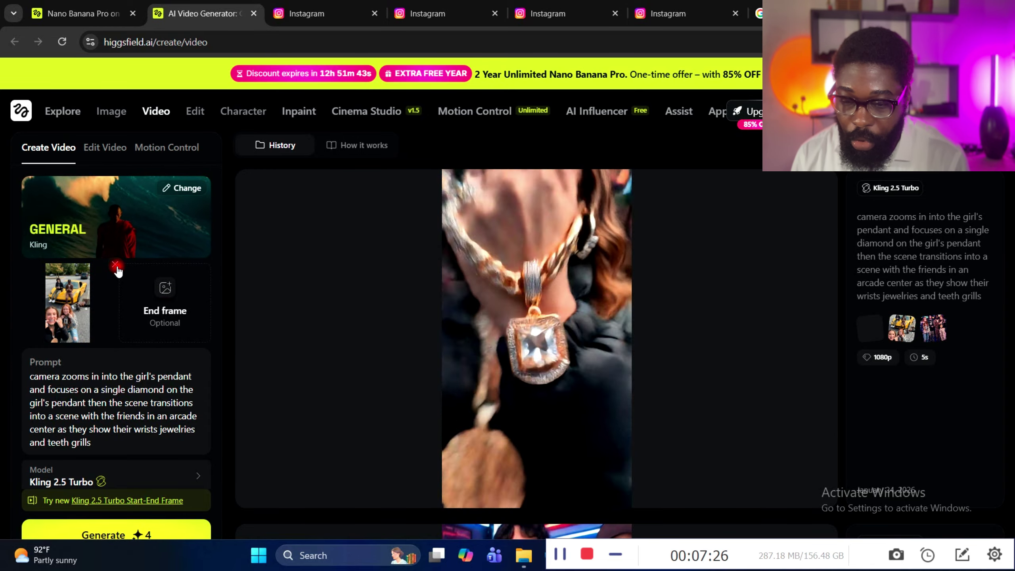
left_click(115, 266)
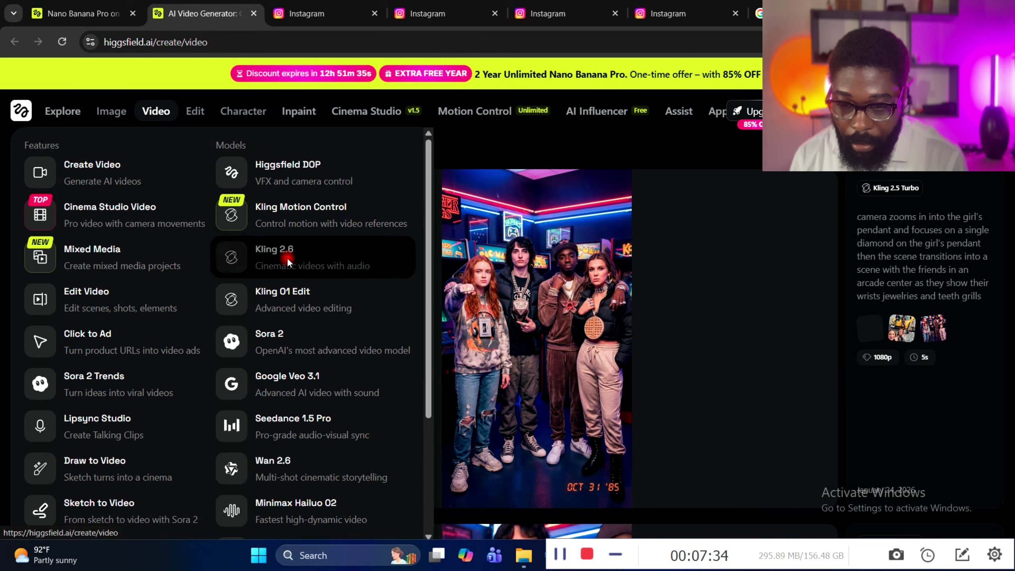
Try the Kling 2.6 video model, and set the model back to Kling 2.5 Turbo
left_click(287, 257)
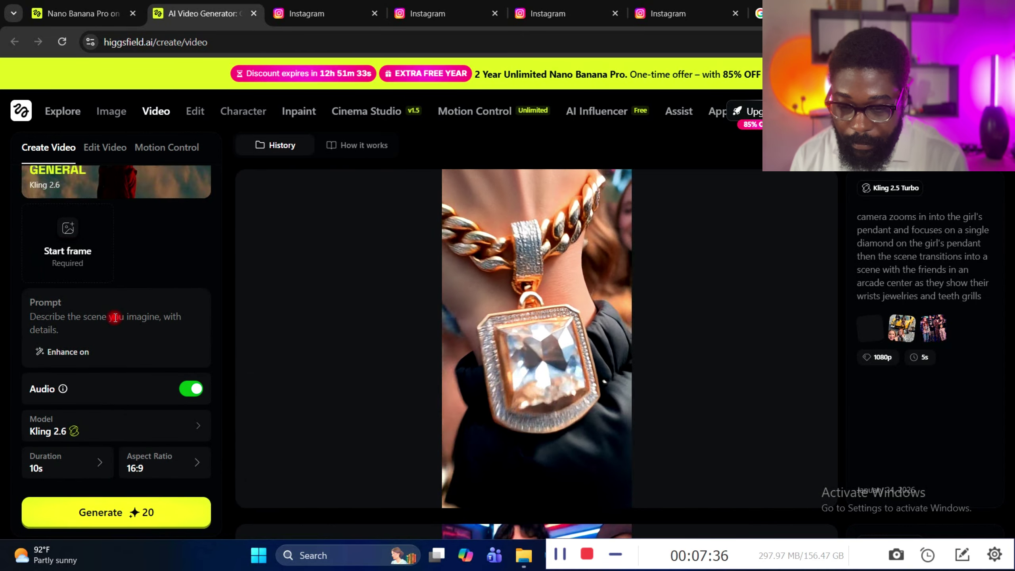
left_click(196, 425)
mouse_move(342, 296)
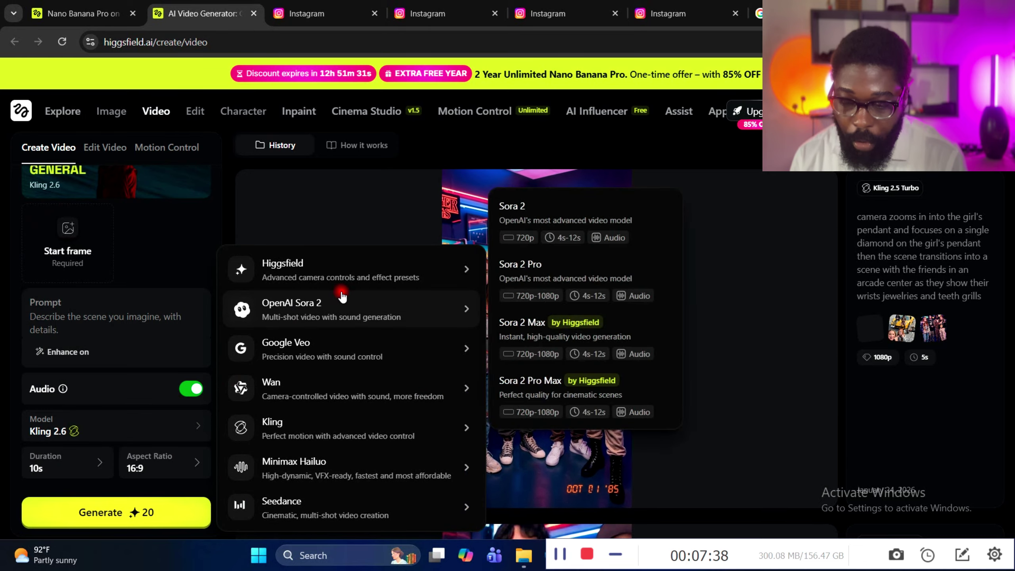
mouse_move(344, 401)
mouse_move(407, 426)
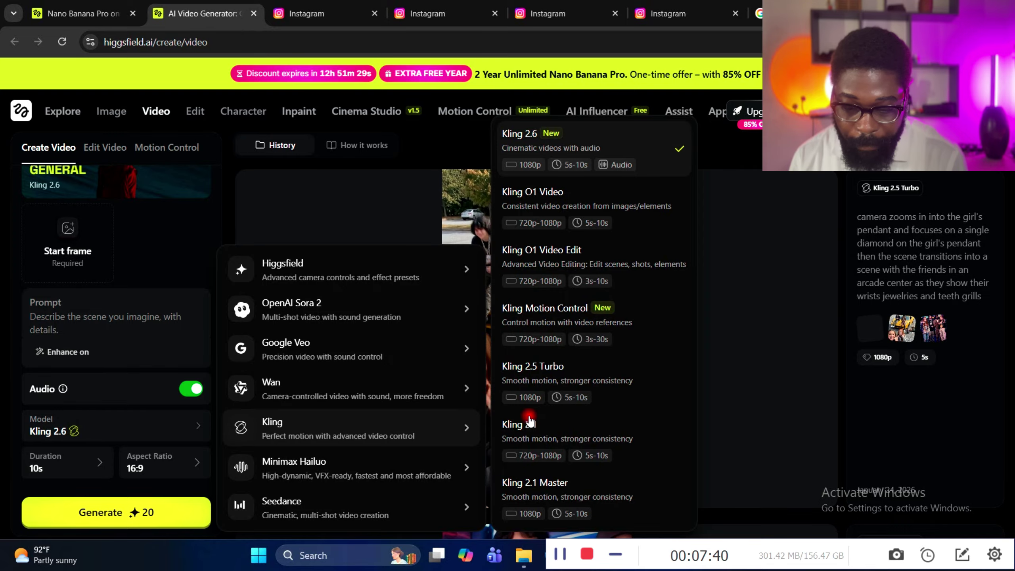
left_click(585, 373)
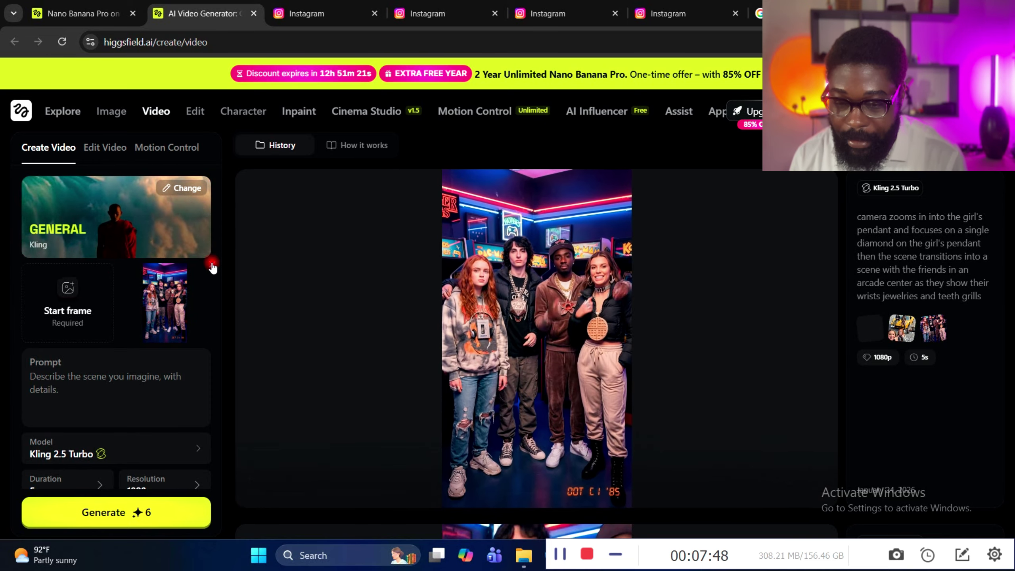
Remove the arcade end frame and upload the group image hf_20260124_180146_145cdabb-3e36-4f27-83d5-7fc6ee977449 as the start frame
left_click(213, 266)
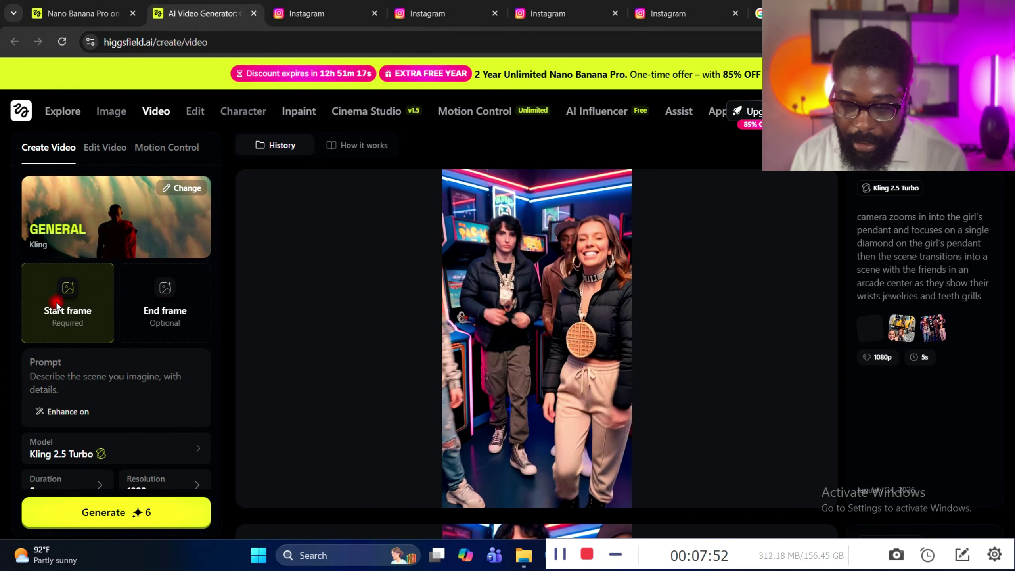
left_click(56, 302)
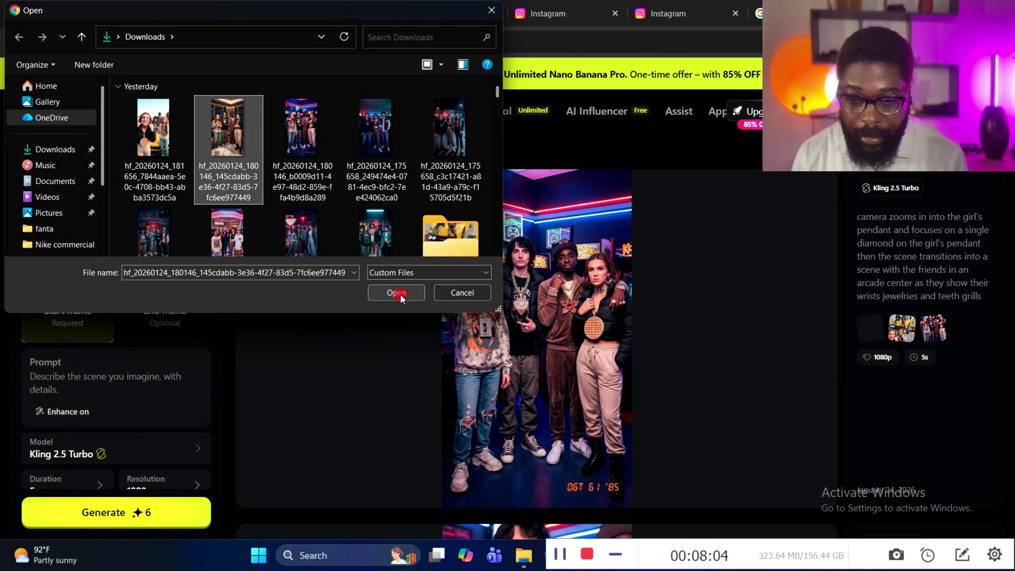
left_click(396, 292)
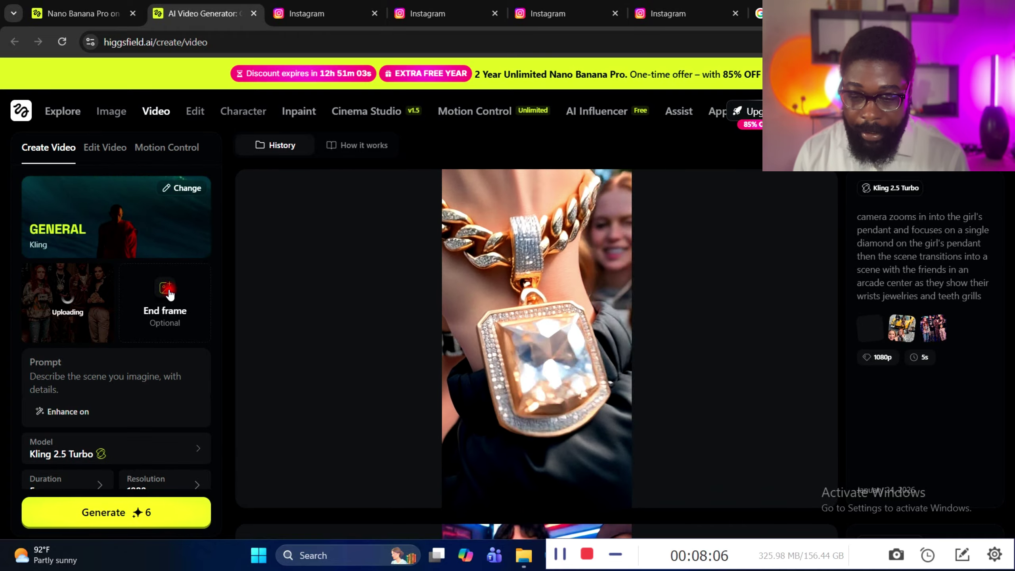
Upload the Ferrari group photo beginning hf_20260124_181656_7844aaea as the end frame and reuse the earlier clip's prompt about zooming into the girl's pendant
left_click(169, 293)
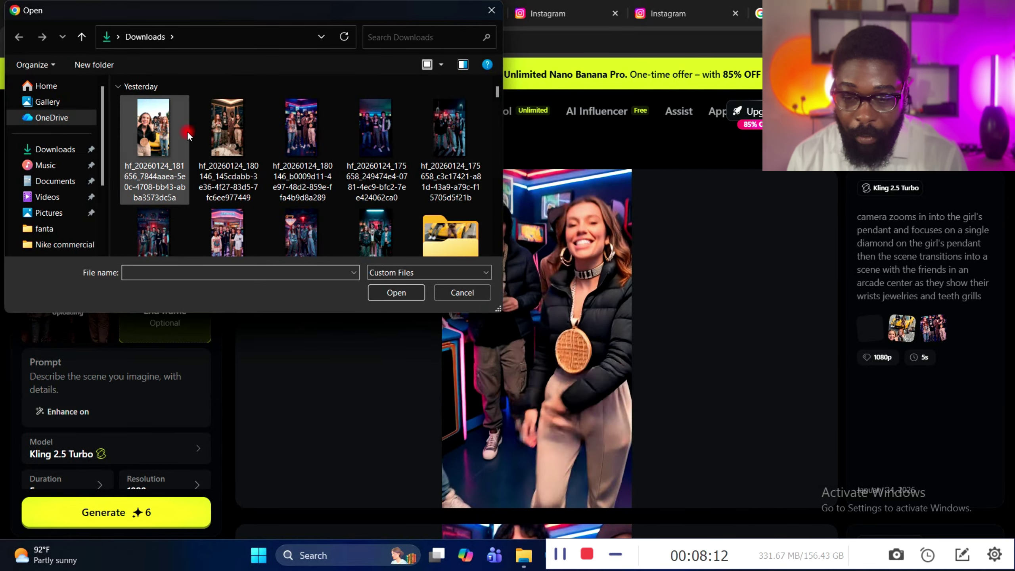
left_click(161, 133)
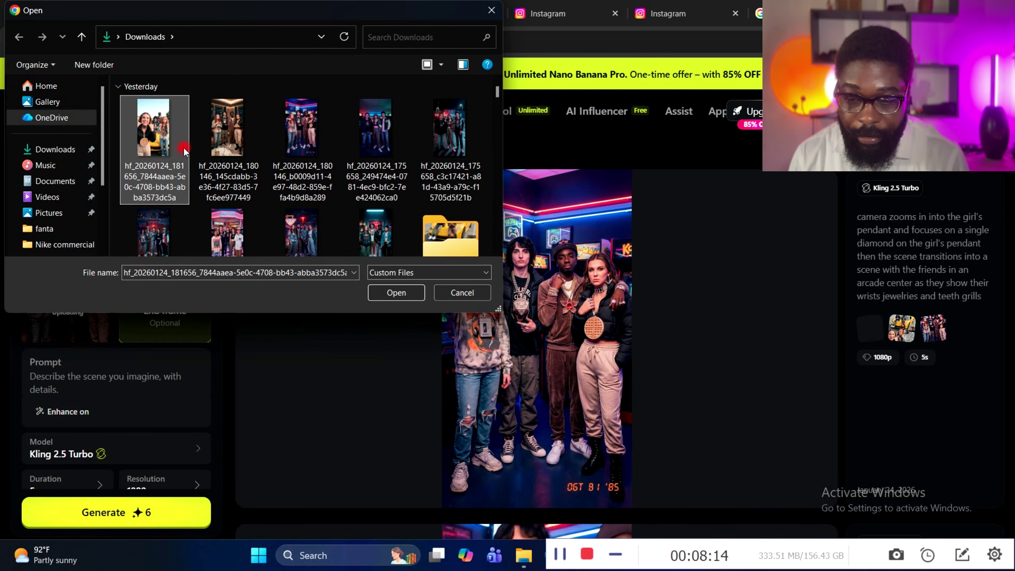
left_click(408, 294)
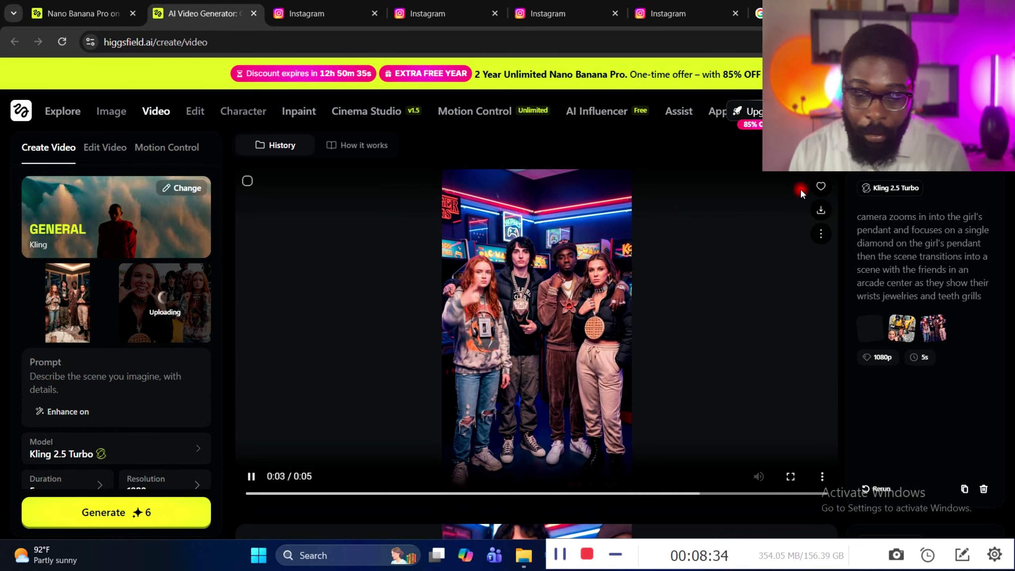
left_click(915, 231)
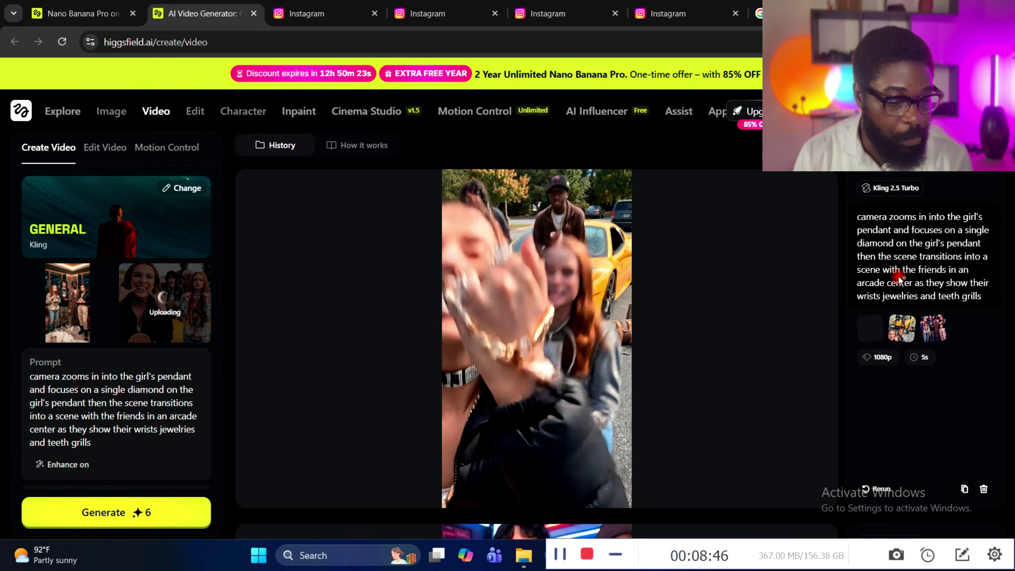
Examine the earlier Kling 2.5 Turbo clips in the history, playing the transitions from the yellow Ferrari scene to the arcade
scroll(899, 276, "down", 1)
mouse_move(947, 278)
scroll(793, 294, "down", 5)
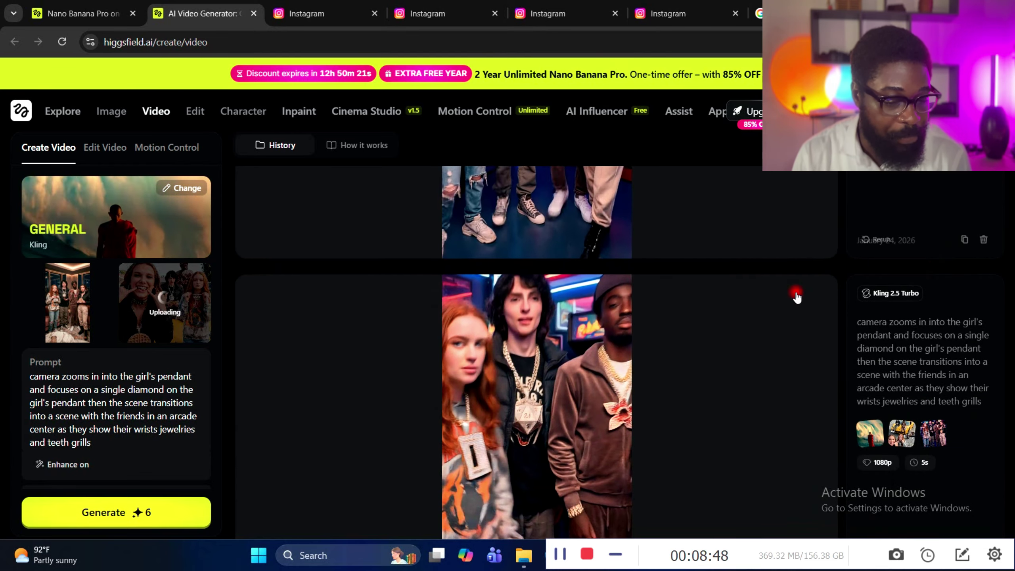
scroll(678, 279, "up", 4)
scroll(650, 287, "down", 7)
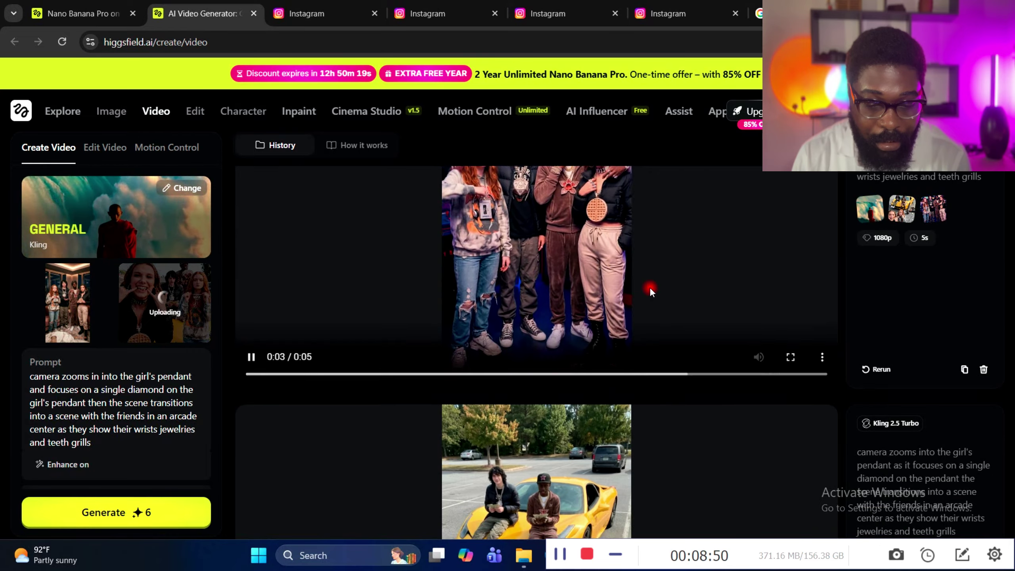
scroll(574, 323, "up", 7)
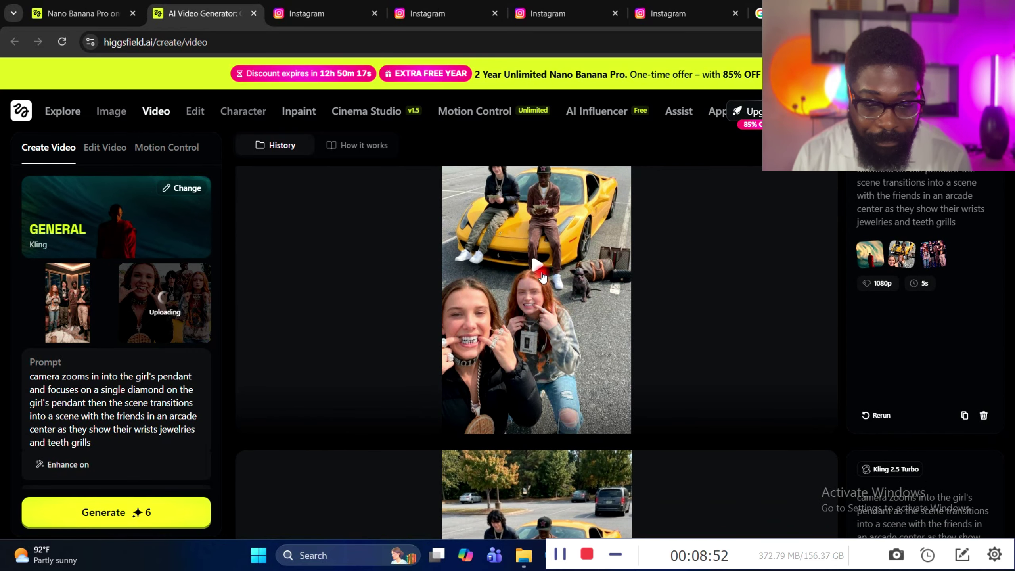
left_click(535, 266)
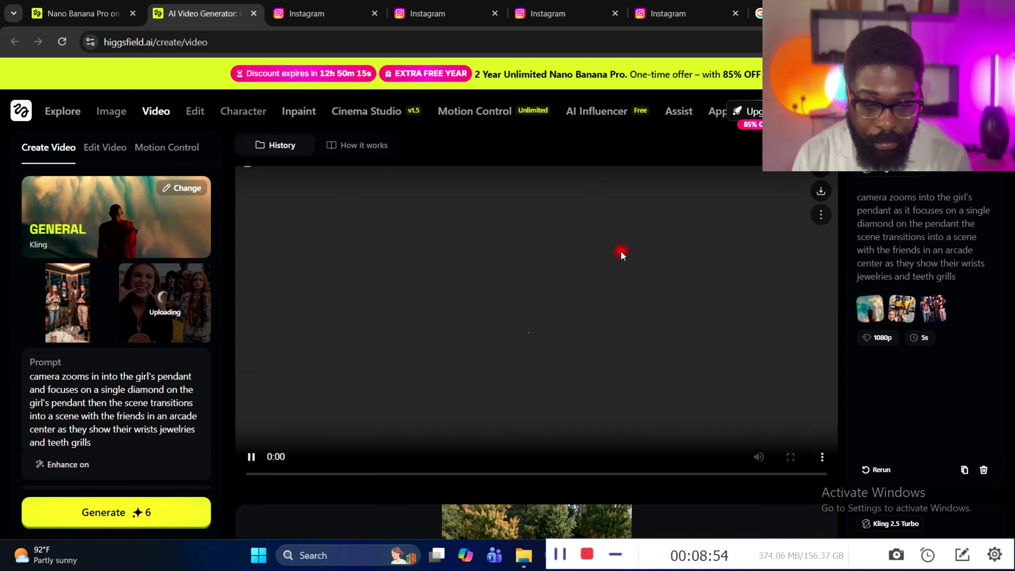
scroll(622, 255, "down", 3)
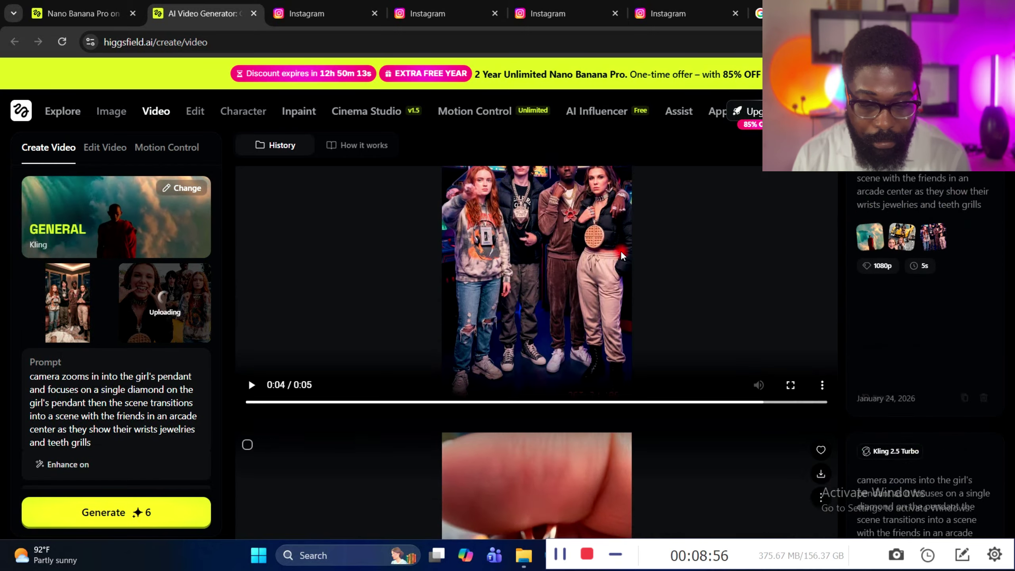
scroll(622, 251, "down", 4)
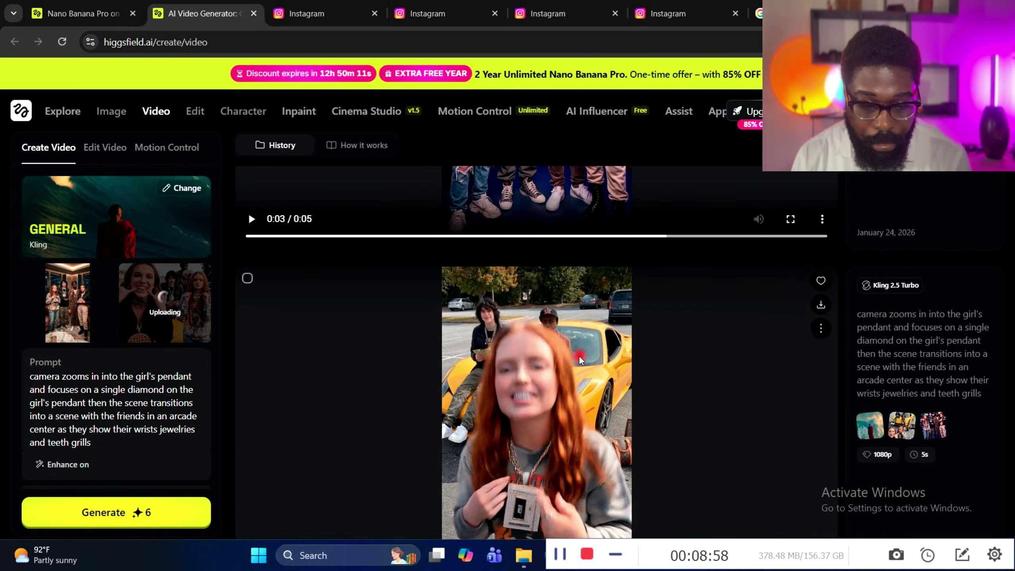
left_click(579, 355)
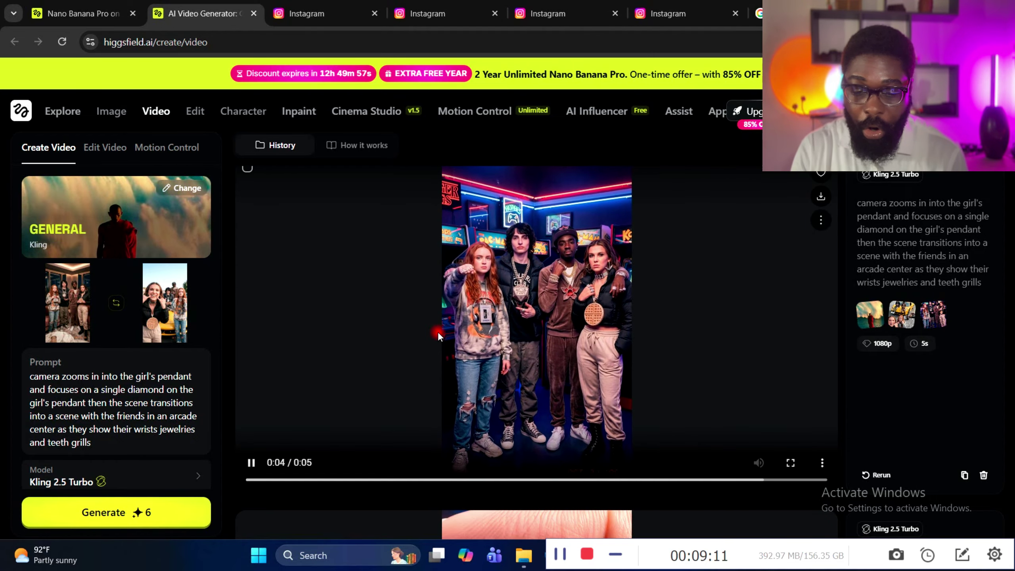
scroll(392, 356, "down", 5)
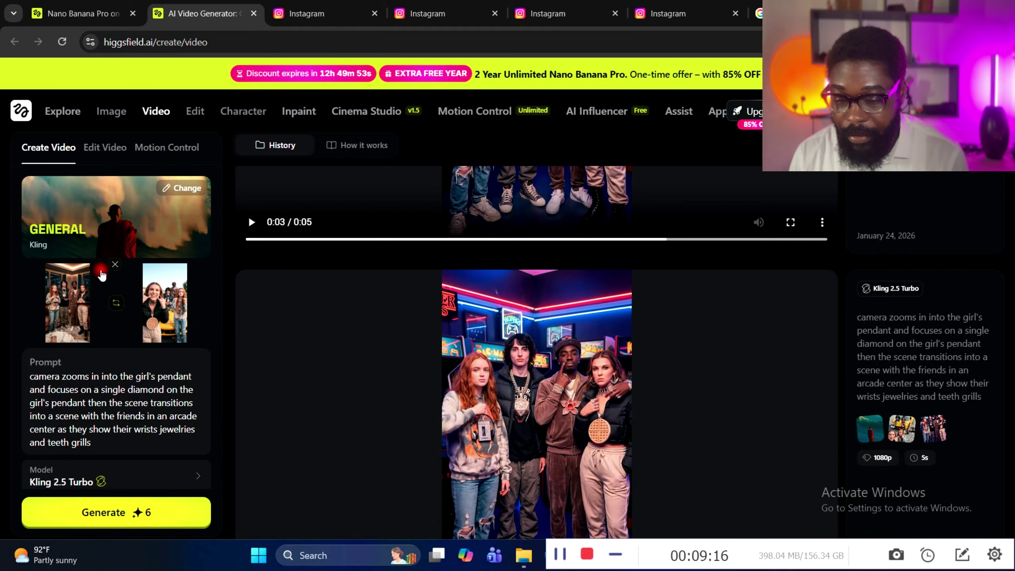
Remove the start and end frames from the video setup and return to the Nano Banana Pro image page
left_click(114, 267)
left_click(210, 265)
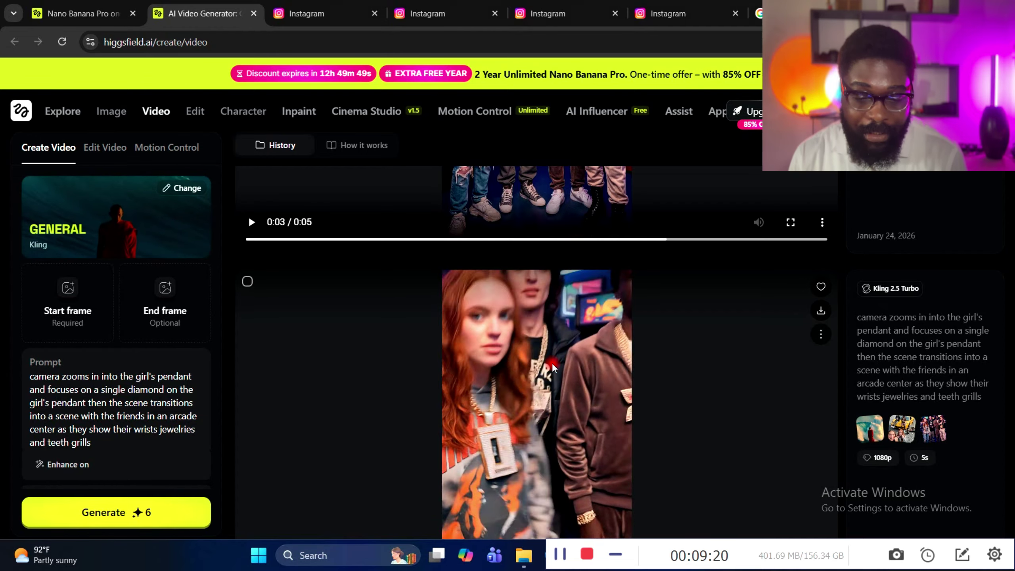
left_click(136, 12)
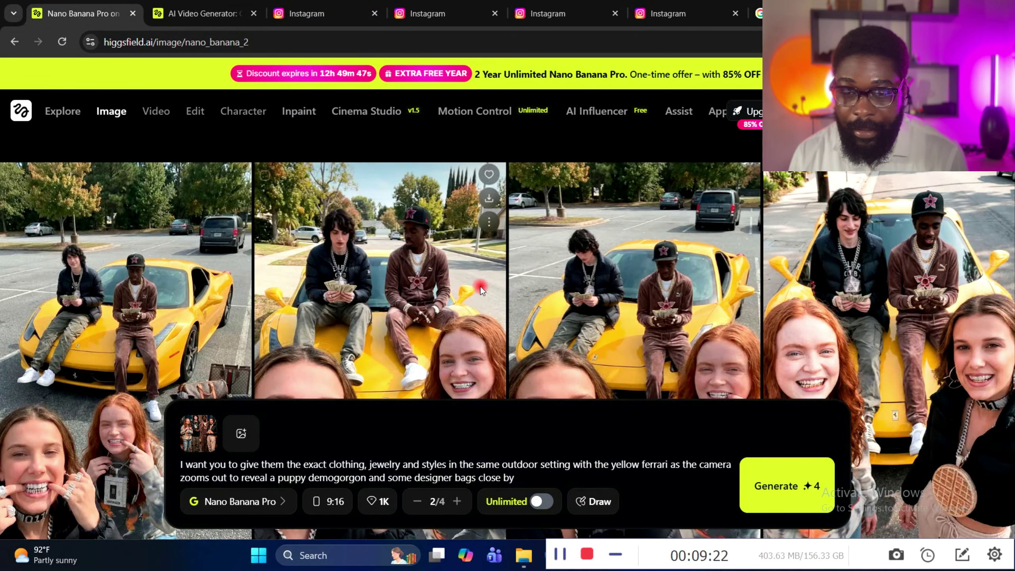
Examine the generated group images in the Nano Banana Pro gallery, comparing the yellow Ferrari, cabin, penthouse and arcade scenes
scroll(530, 378, "down", 2)
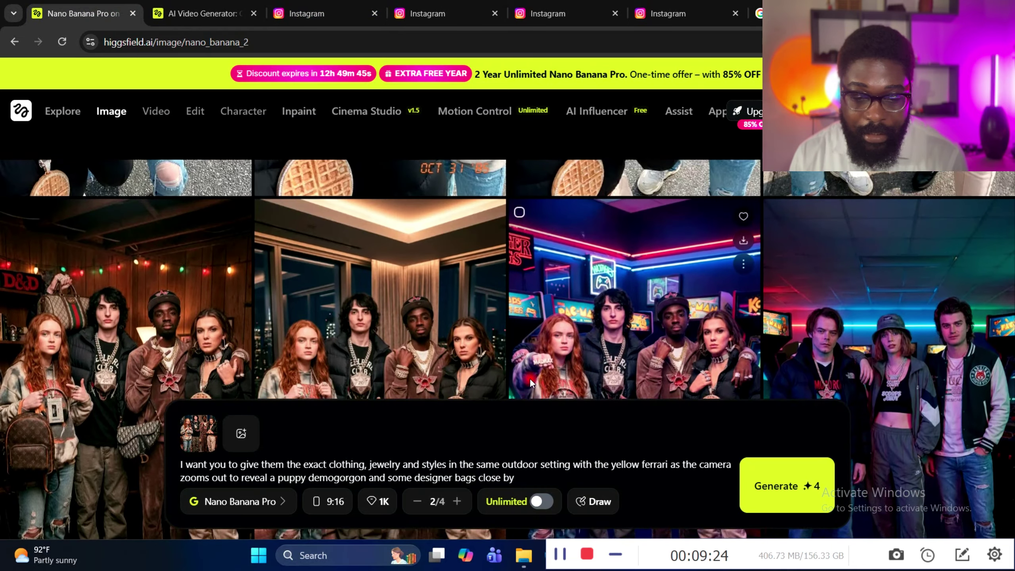
scroll(536, 376, "up", 5)
scroll(920, 257, "up", 3)
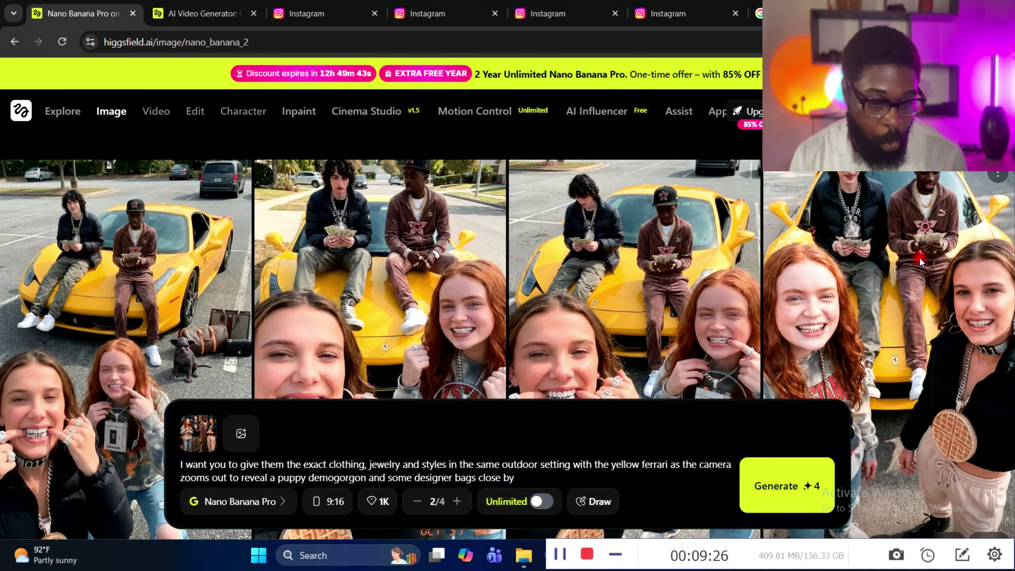
scroll(796, 327, "down", 5)
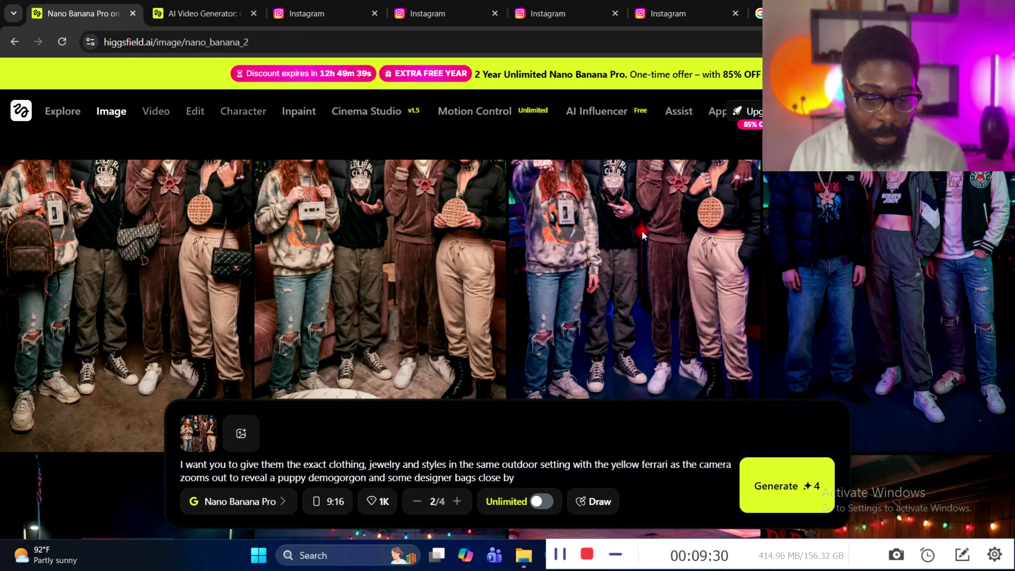
scroll(746, 218, "down", 5)
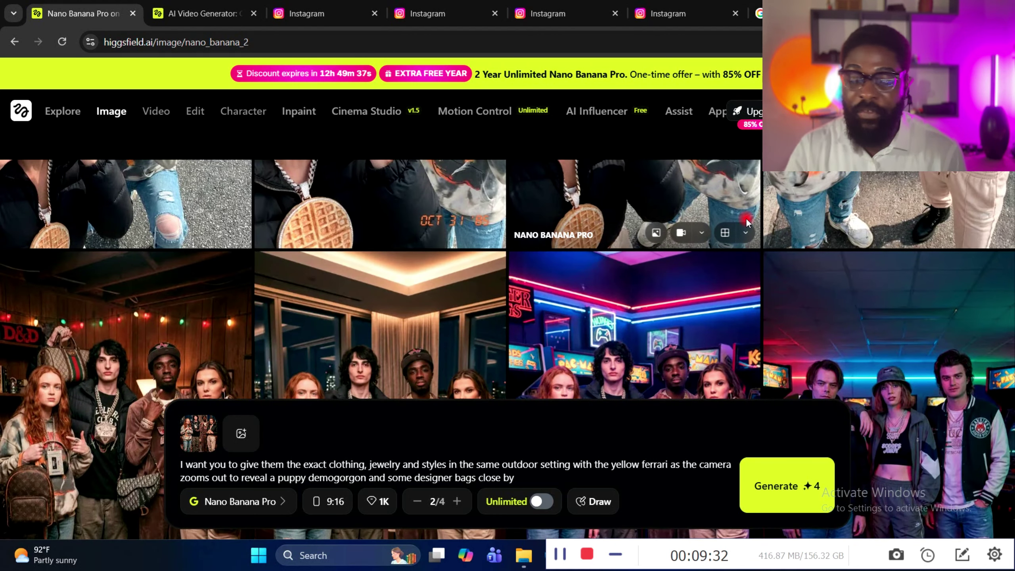
scroll(746, 220, "up", 5)
scroll(747, 221, "up", 3)
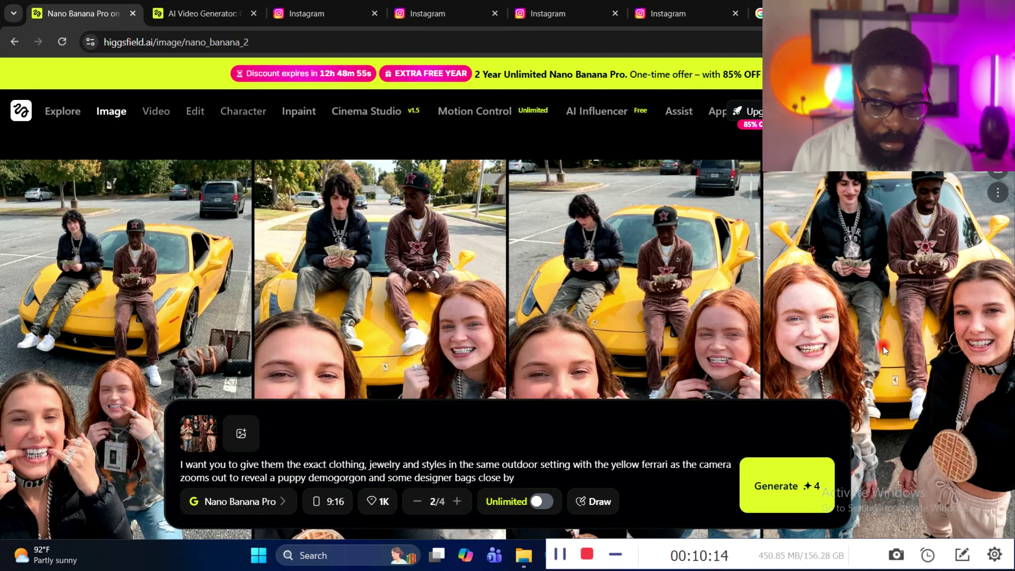
scroll(813, 386, "down", 5)
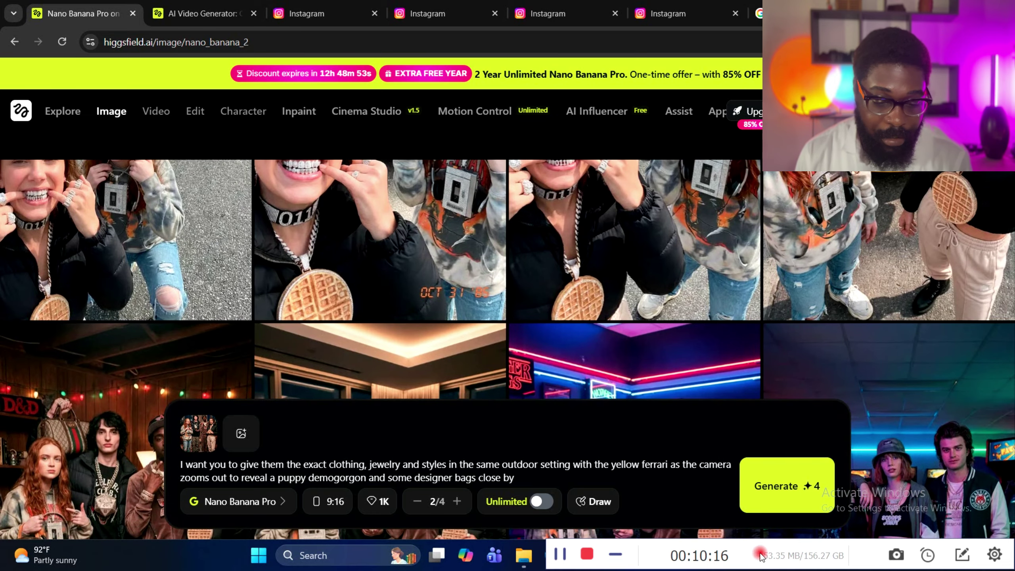
Show the desktop with the recorder bar moved off the taskbar icons and turn on airplane mode
left_click_drag(769, 554, 244, 543)
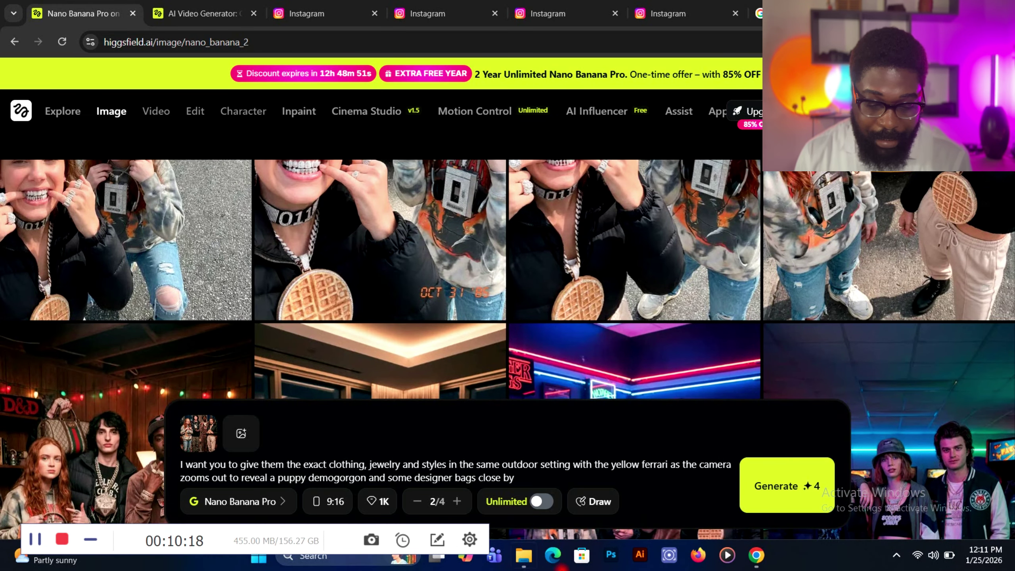
key("super+d")
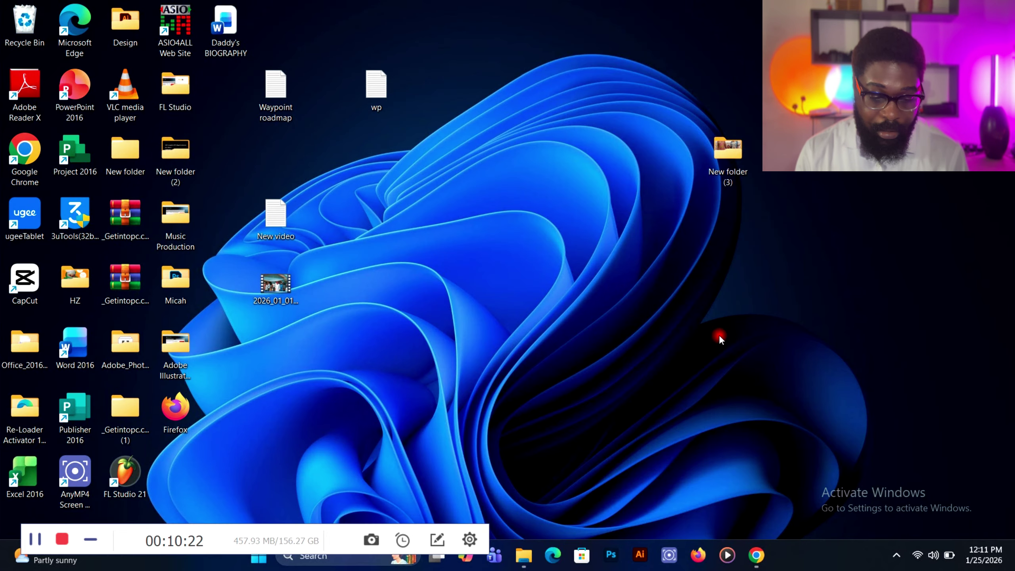
key("XF86RFKill")
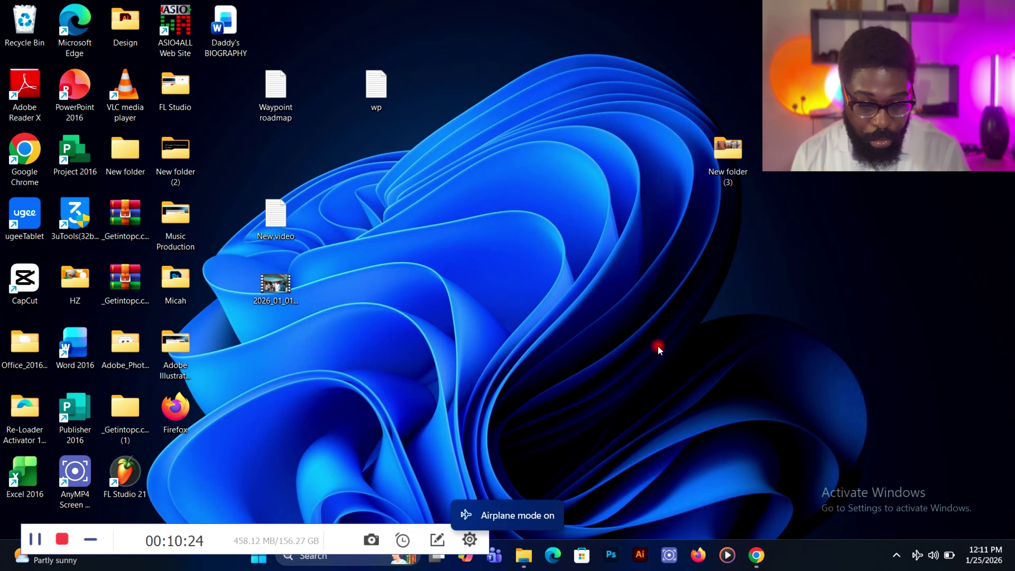
Launch CapCut, open project 0125 and play the assembled clips from the start of the timeline
left_click(71, 232)
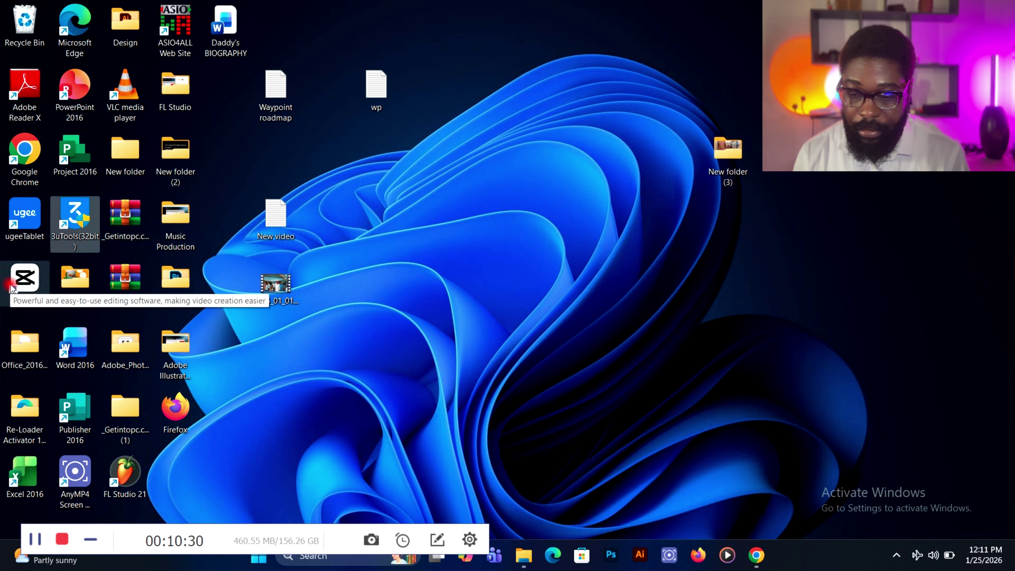
double_click(34, 281)
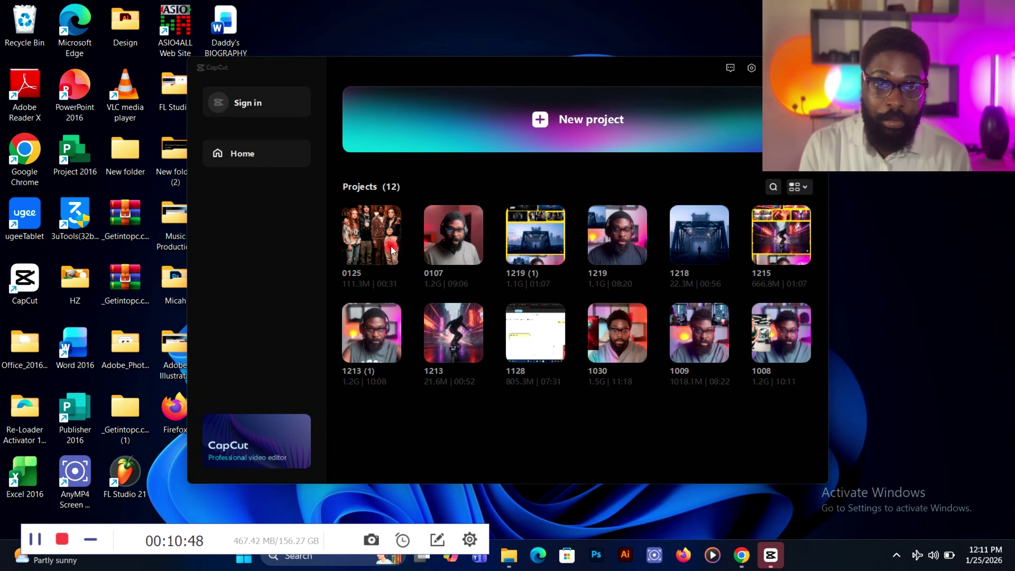
left_click(380, 244)
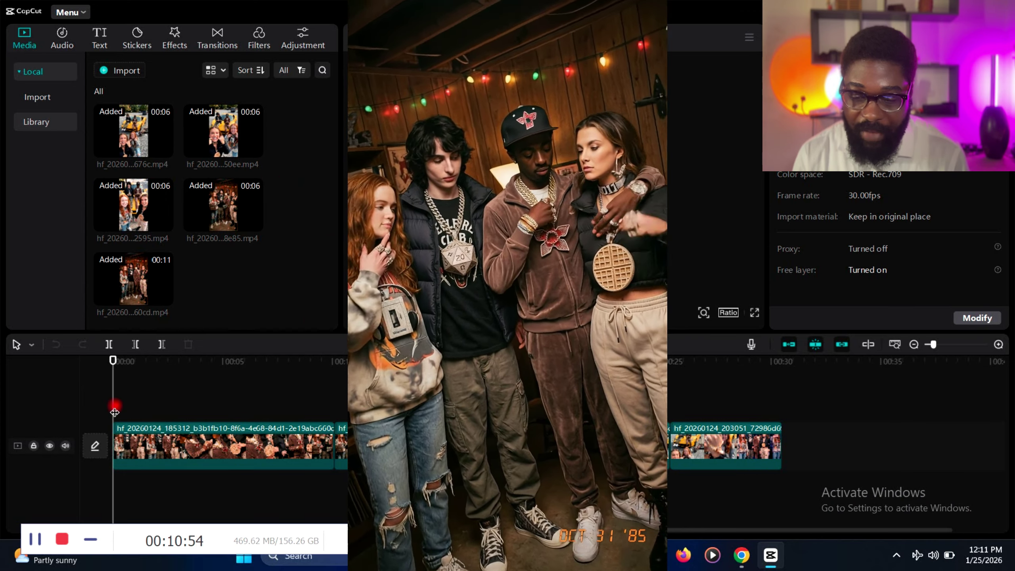
key("space")
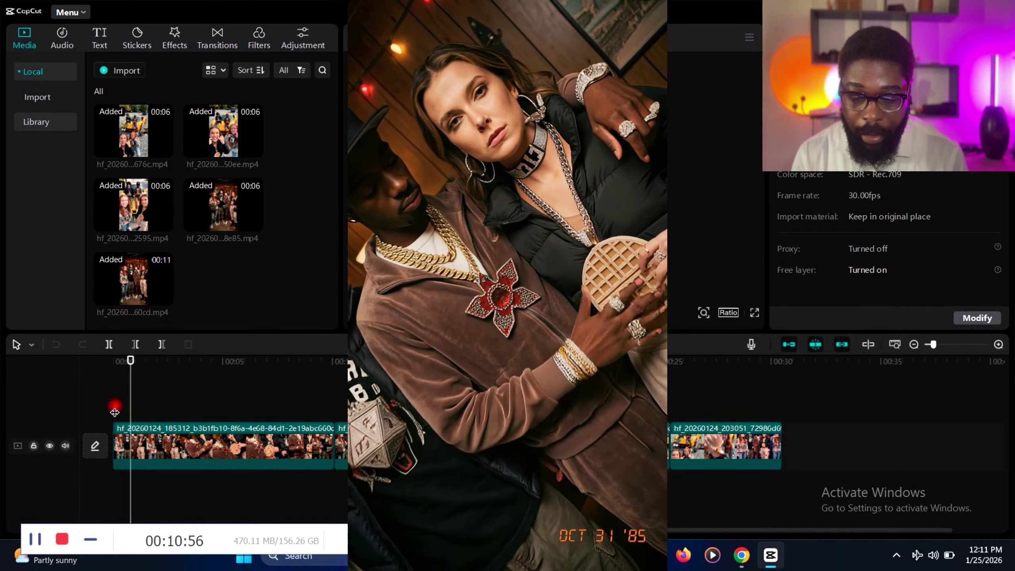